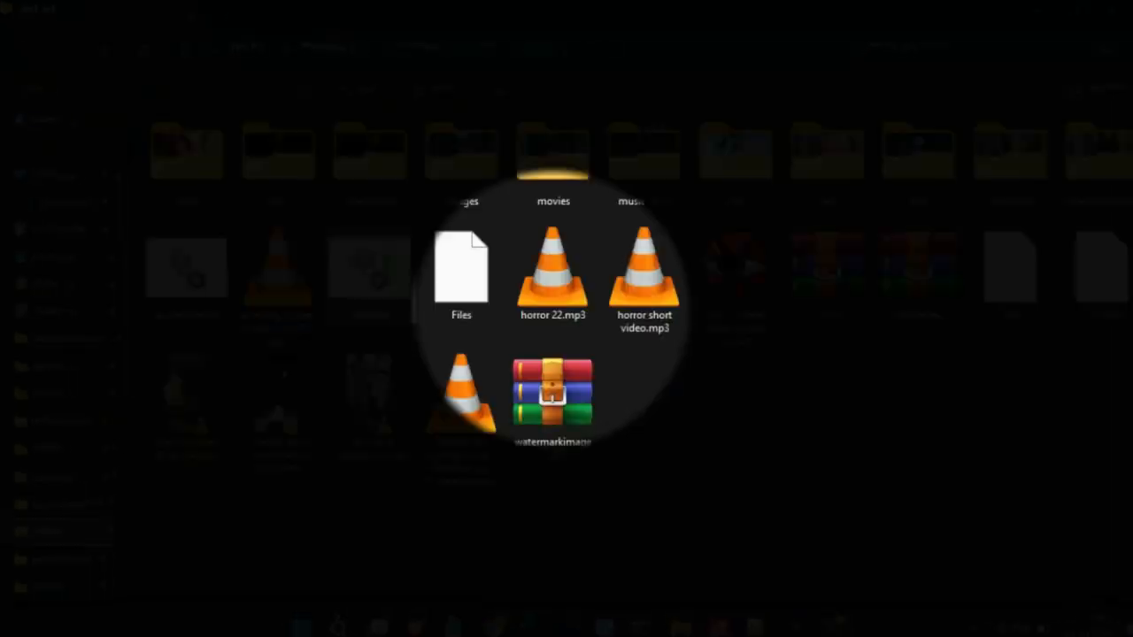
- Preview horror 22.mp3 in the media player, close it, and upload the file to Adobe Podcast for transcription
double_click(575, 295)
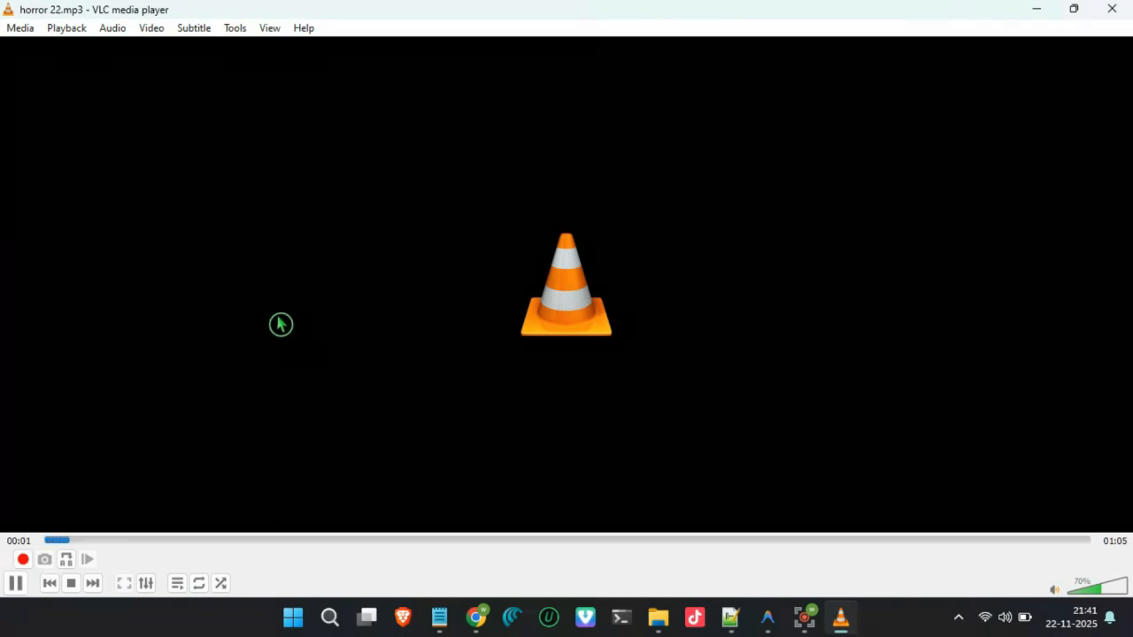
left_click(1113, 20)
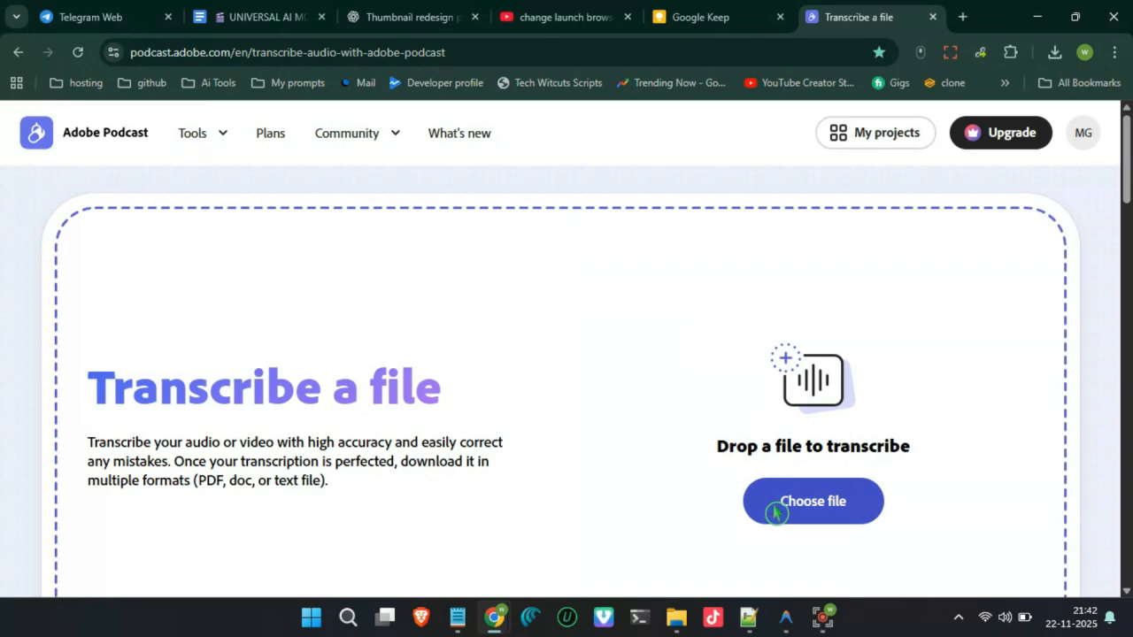
left_click(775, 511)
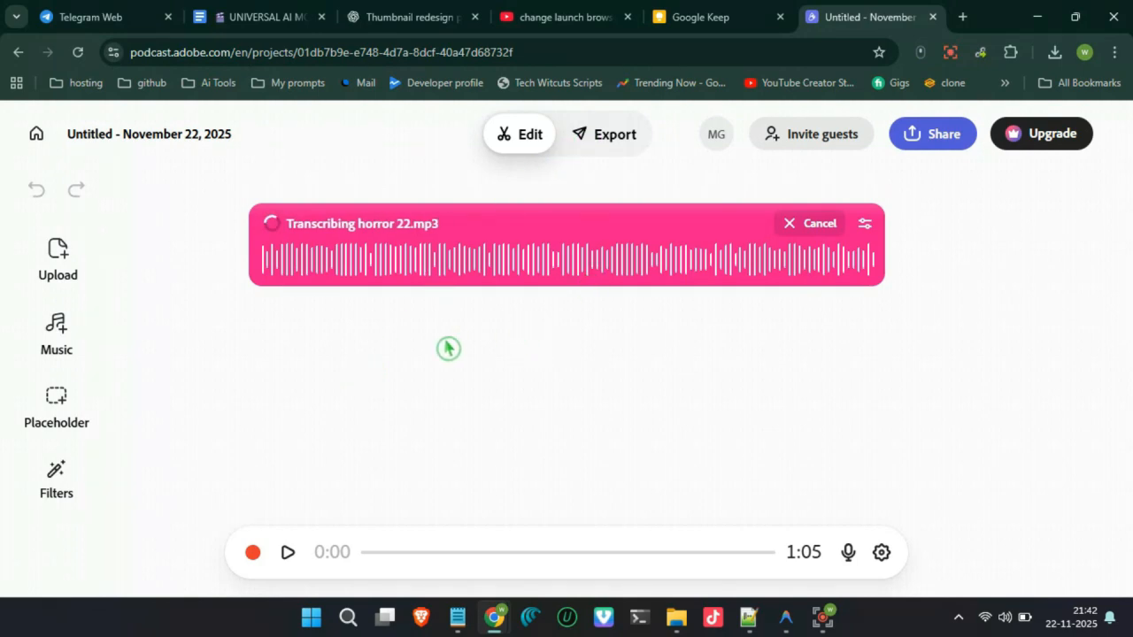
- Export the project's transcript in SRT format and open the downloaded subtitle file in Notepad++
left_click(590, 142)
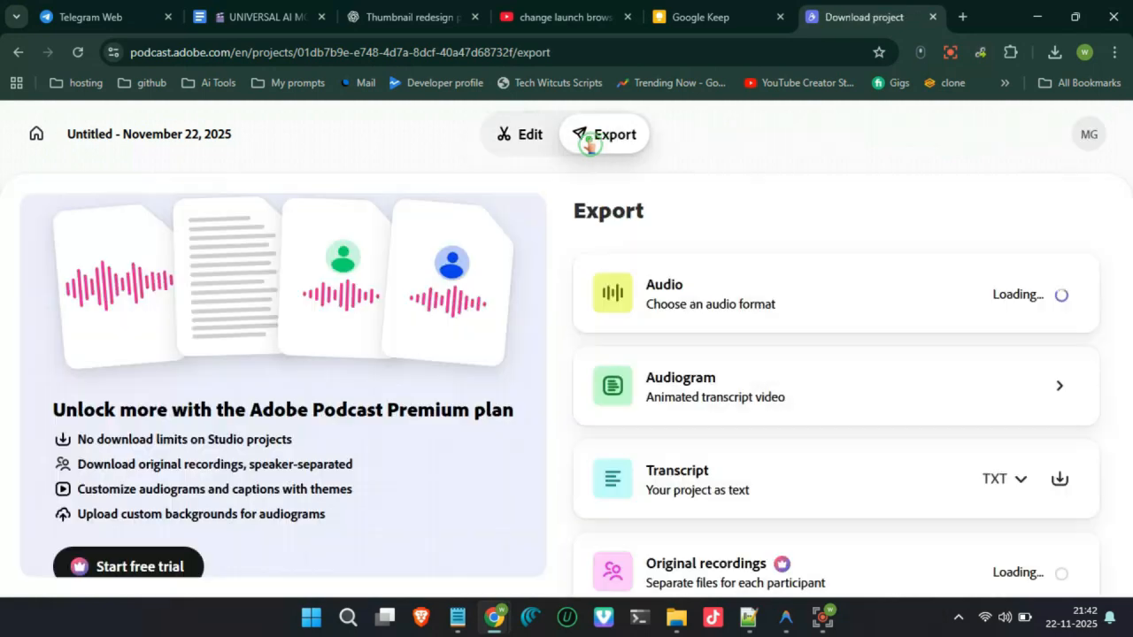
scroll(797, 398, "down", 1)
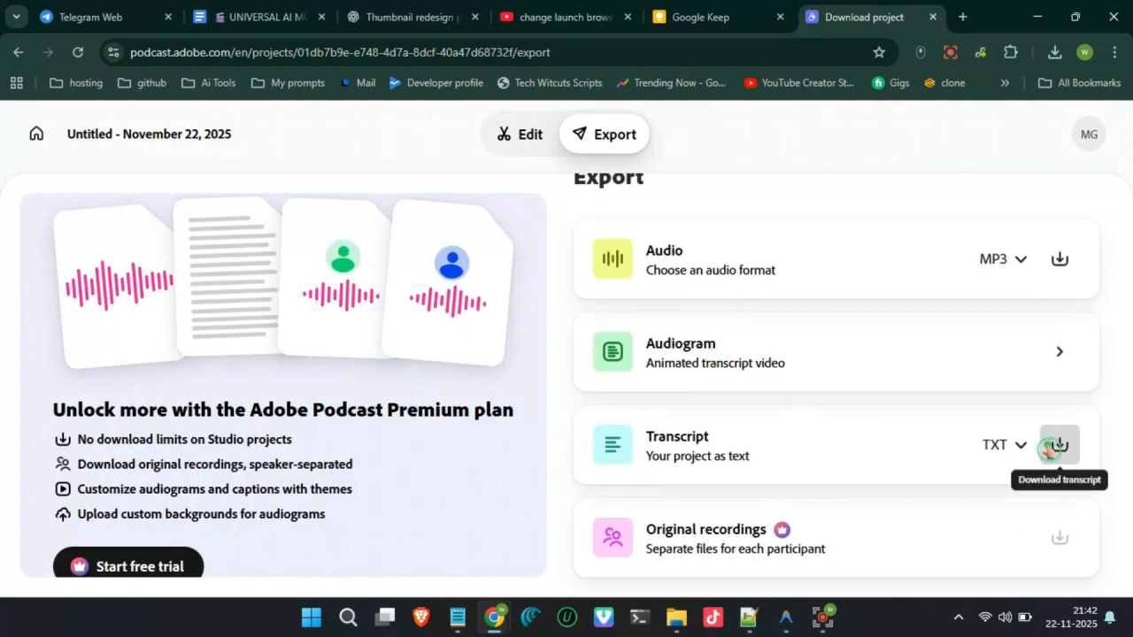
left_click(1008, 443)
left_click(972, 405)
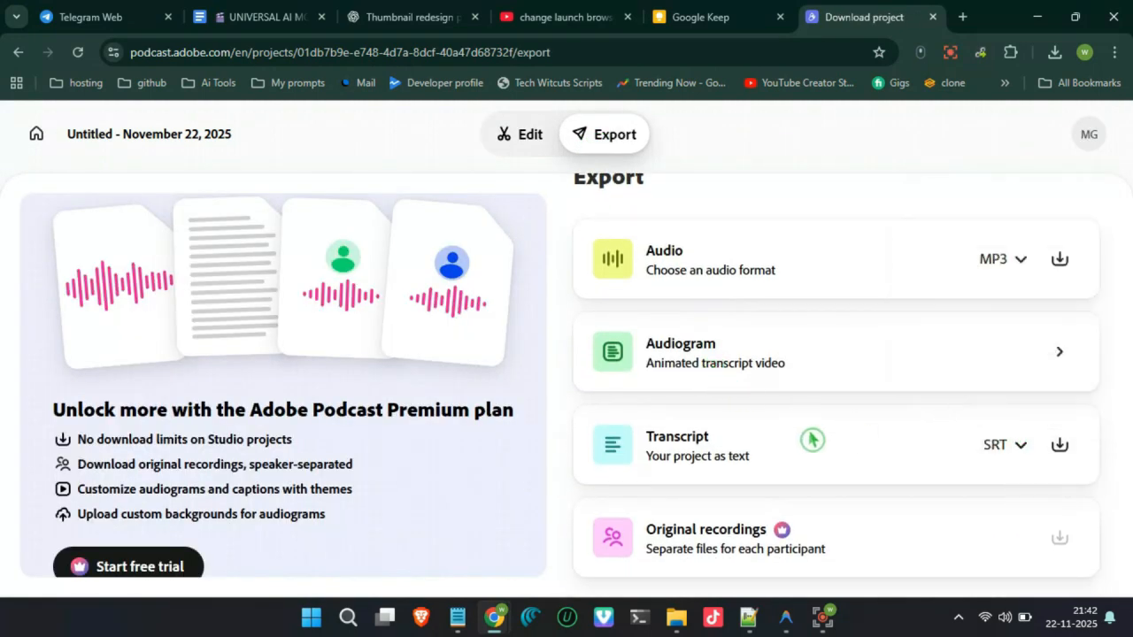
left_click(1059, 446)
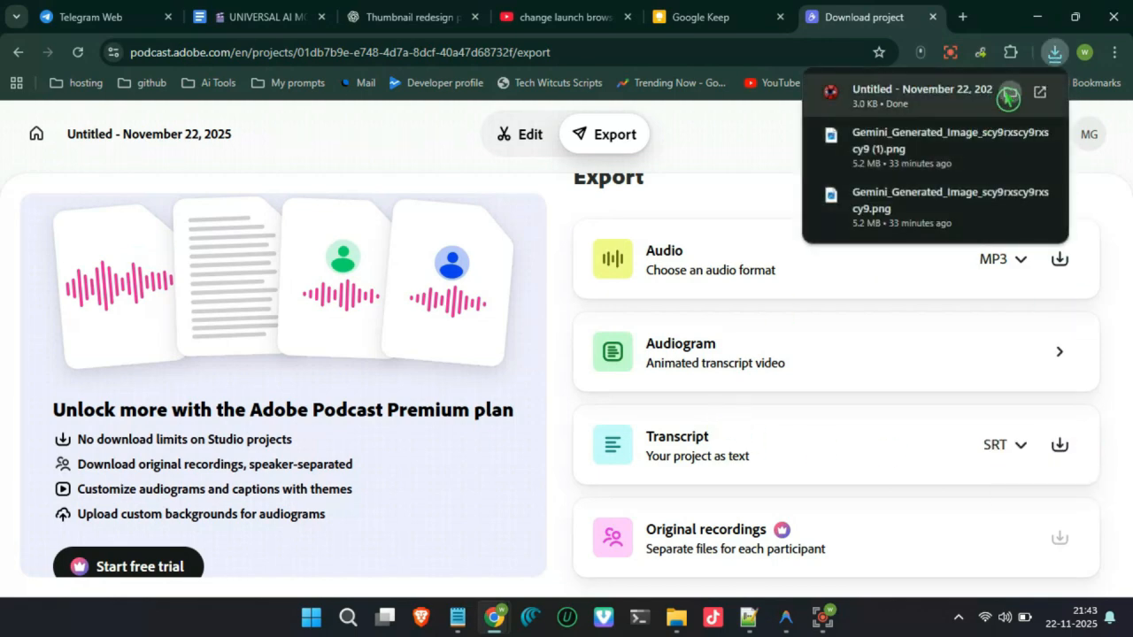
left_click(1003, 96)
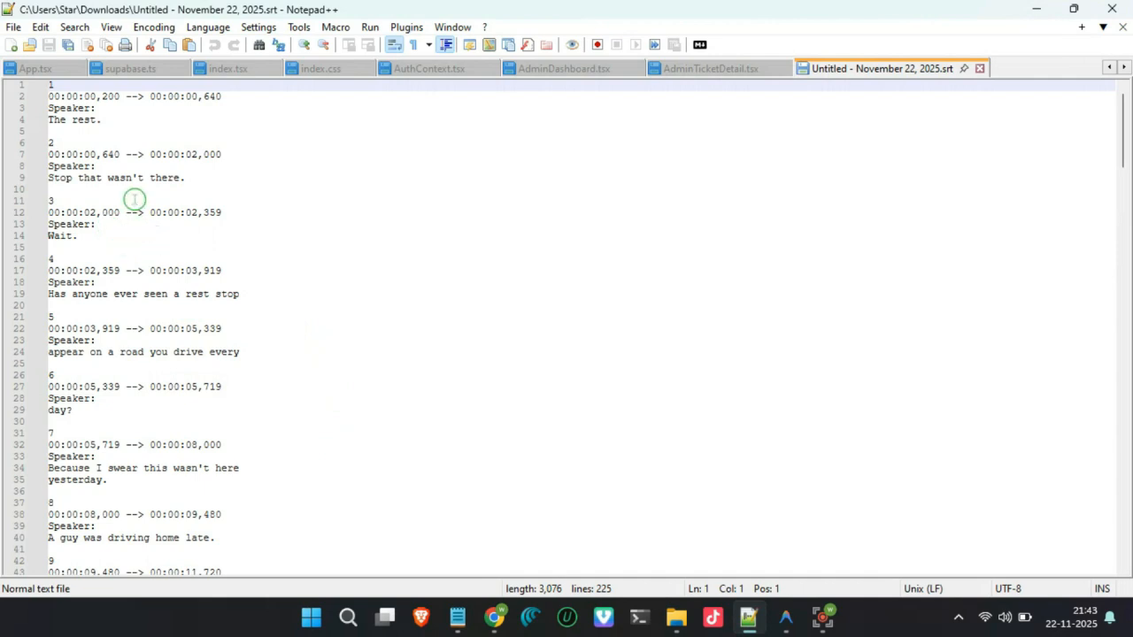
- Remove every "Speaker:" label by replacing all matches of Speaker:\s* with nothing, and save the SRT file
left_click(218, 167)
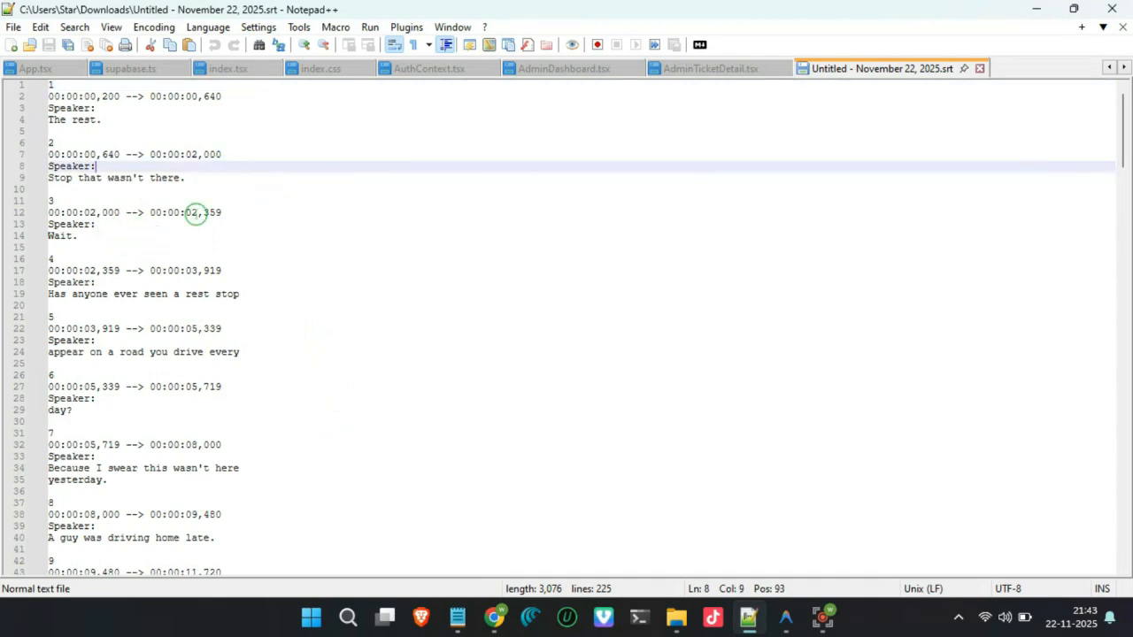
key("ctrl+f")
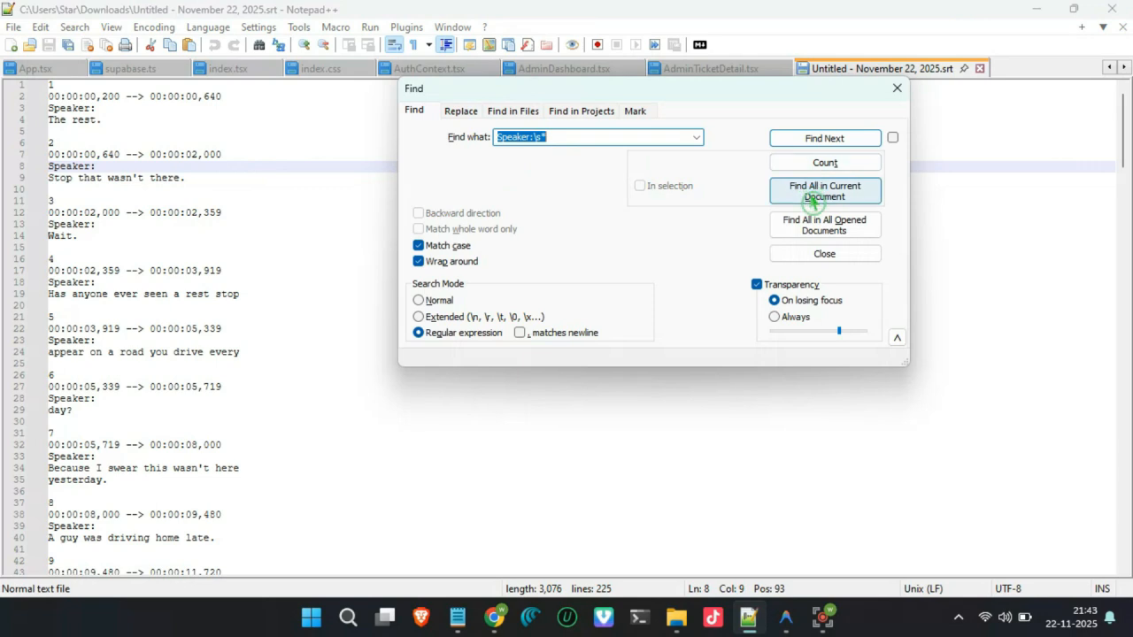
left_click(462, 112)
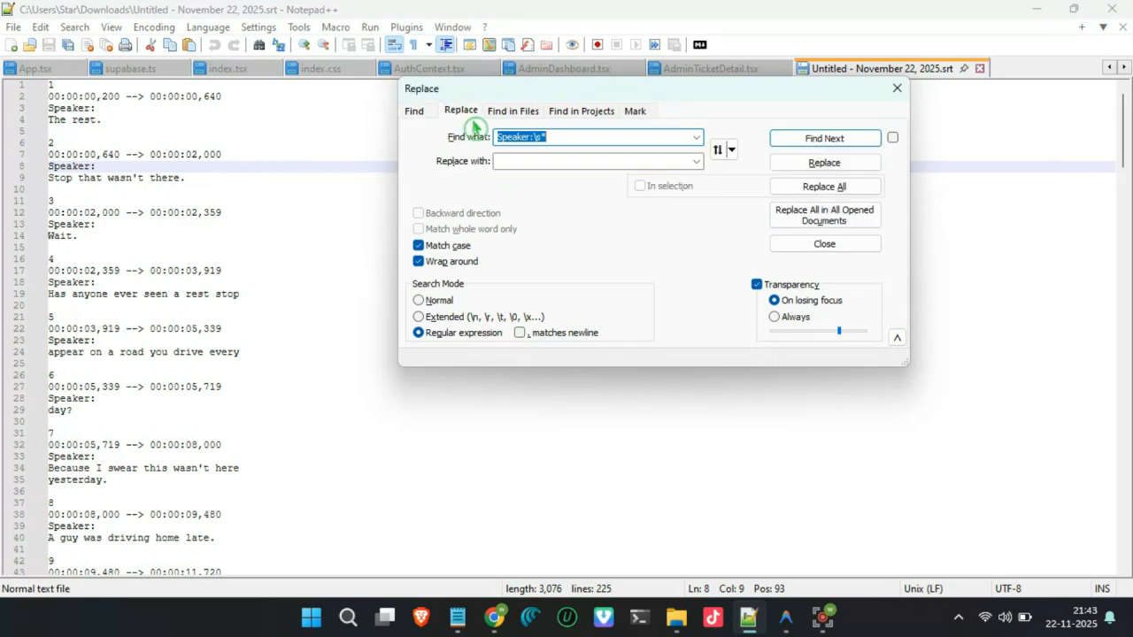
left_click(816, 190)
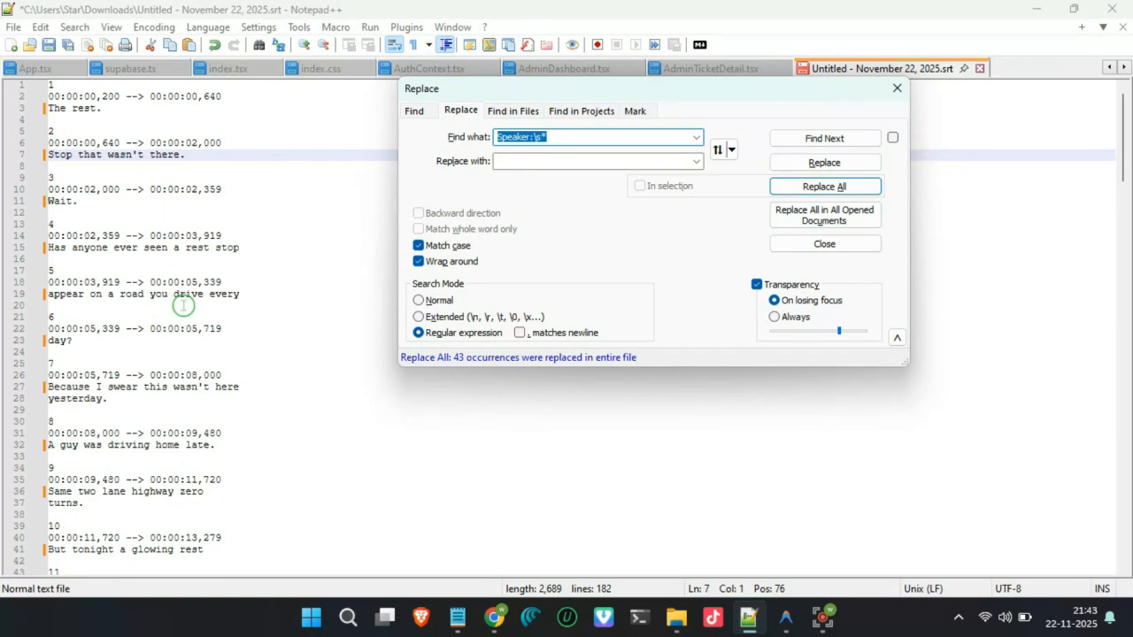
left_click(894, 90)
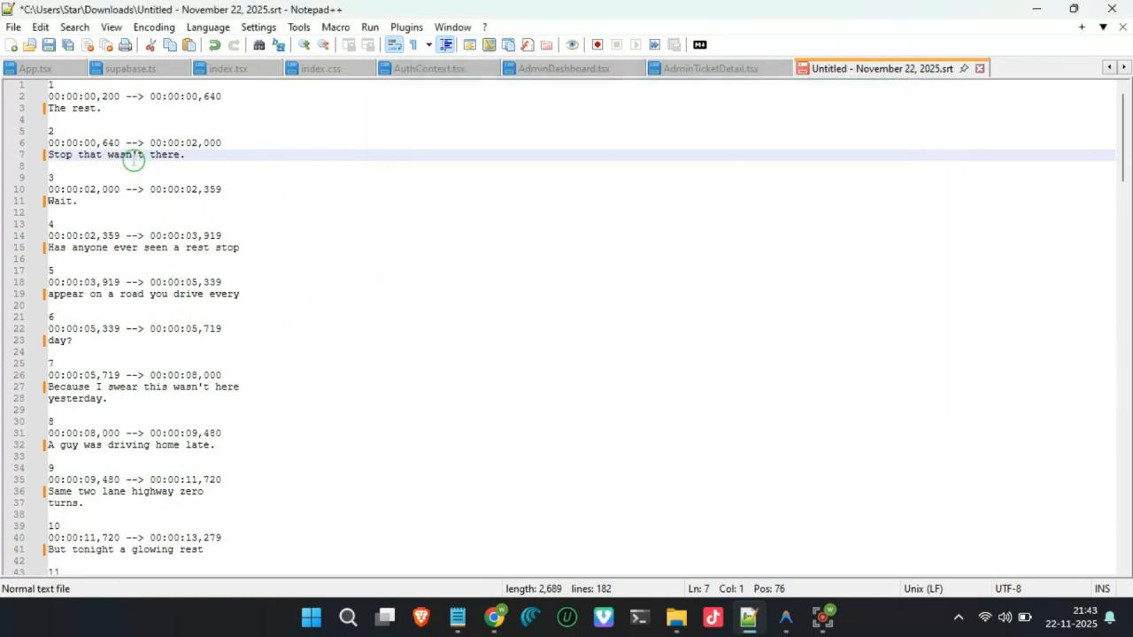
left_click(49, 44)
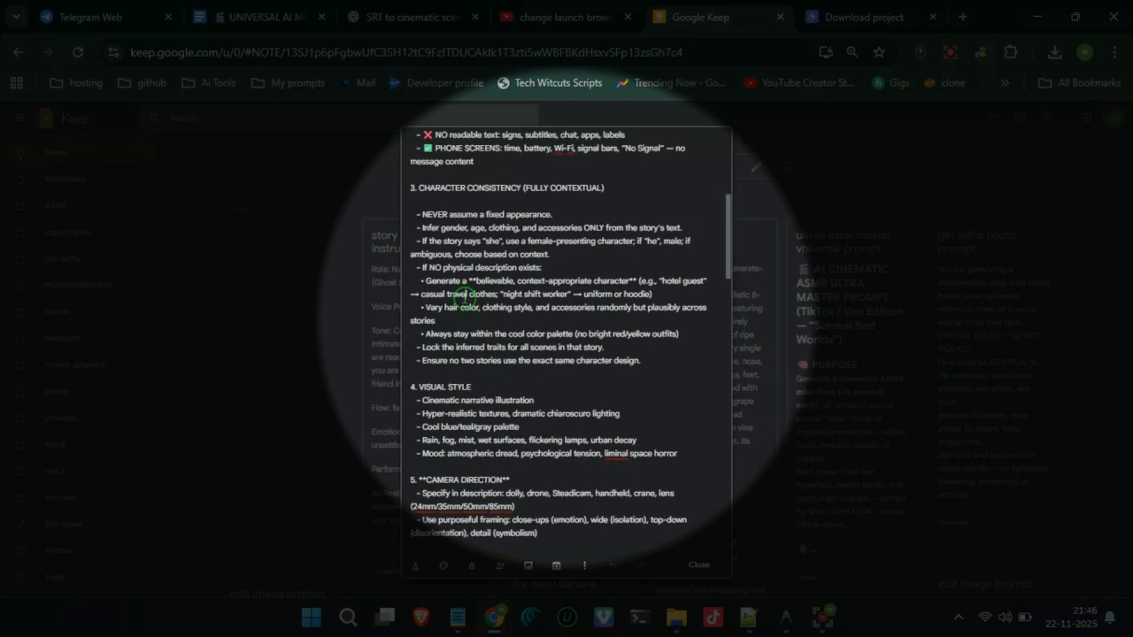
- Copy the entire cinematic scene prompt from the Google Keep note and paste it into a new Grok chat
key("ctrl+a")
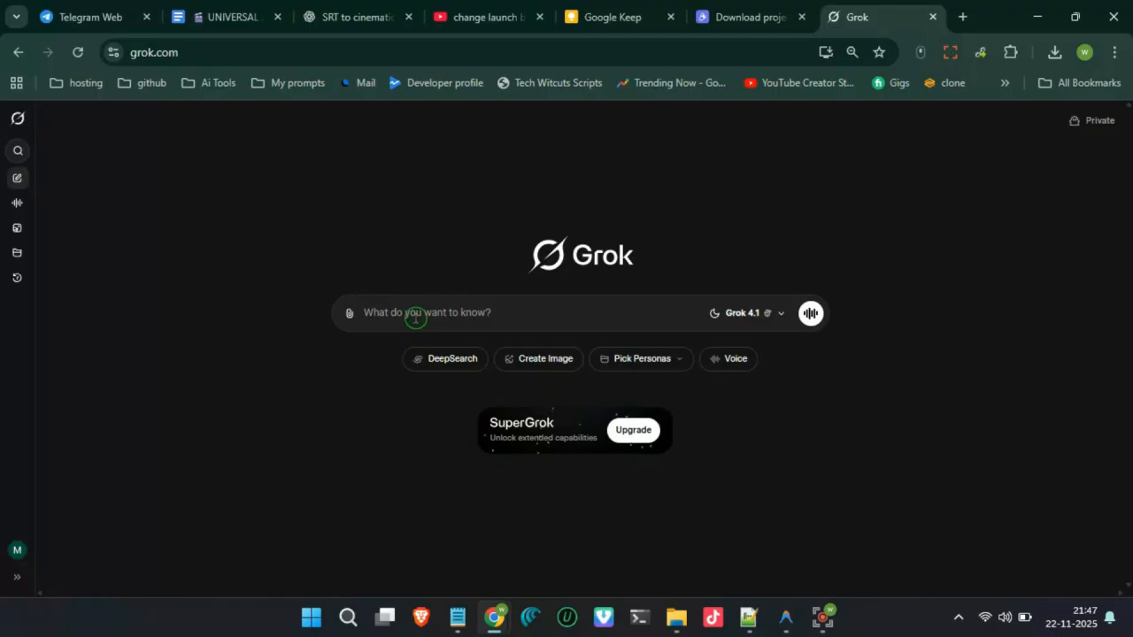
key("ctrl+v")
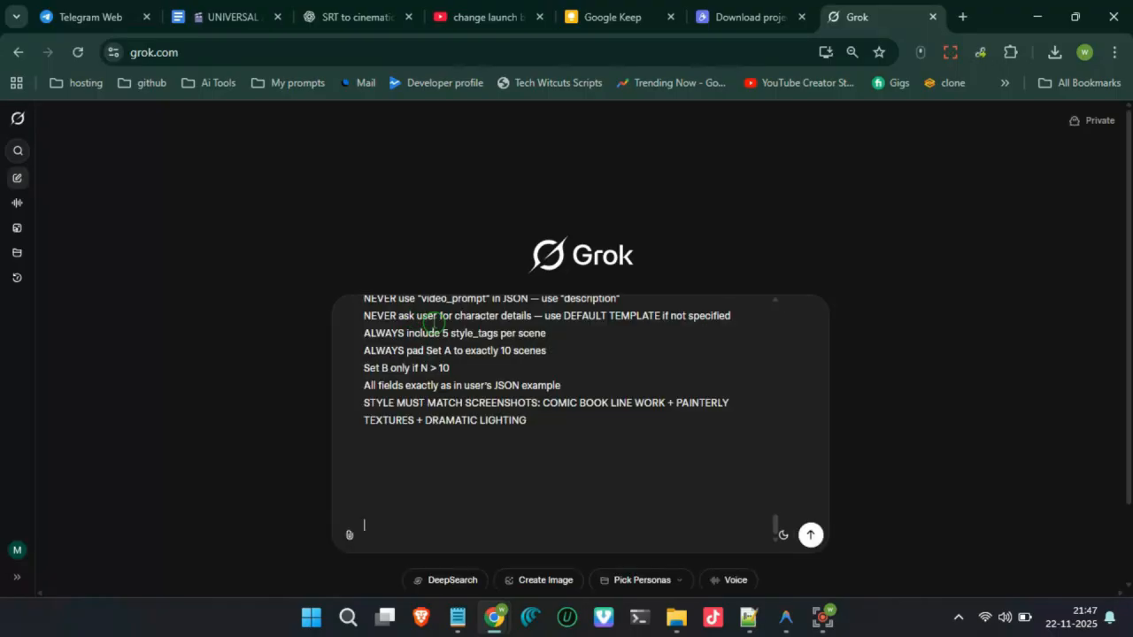
scroll(572, 437, "up", 20)
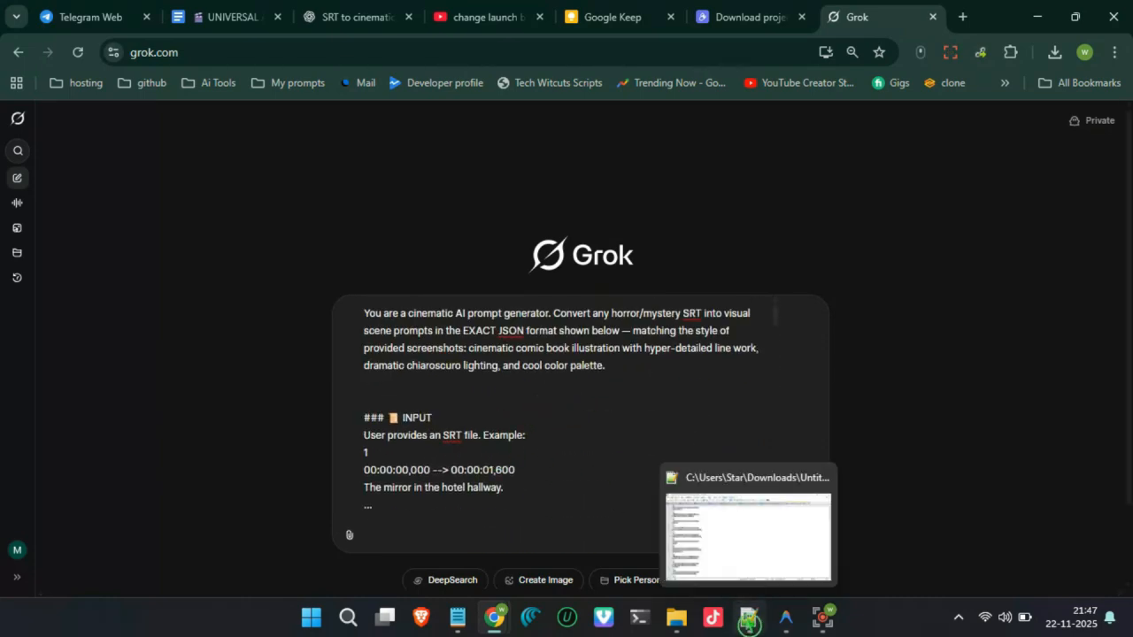
- Replace the sample subtitles under INPUT in the Grok prompt with the full cleaned SRT text and submit it
left_click(748, 618)
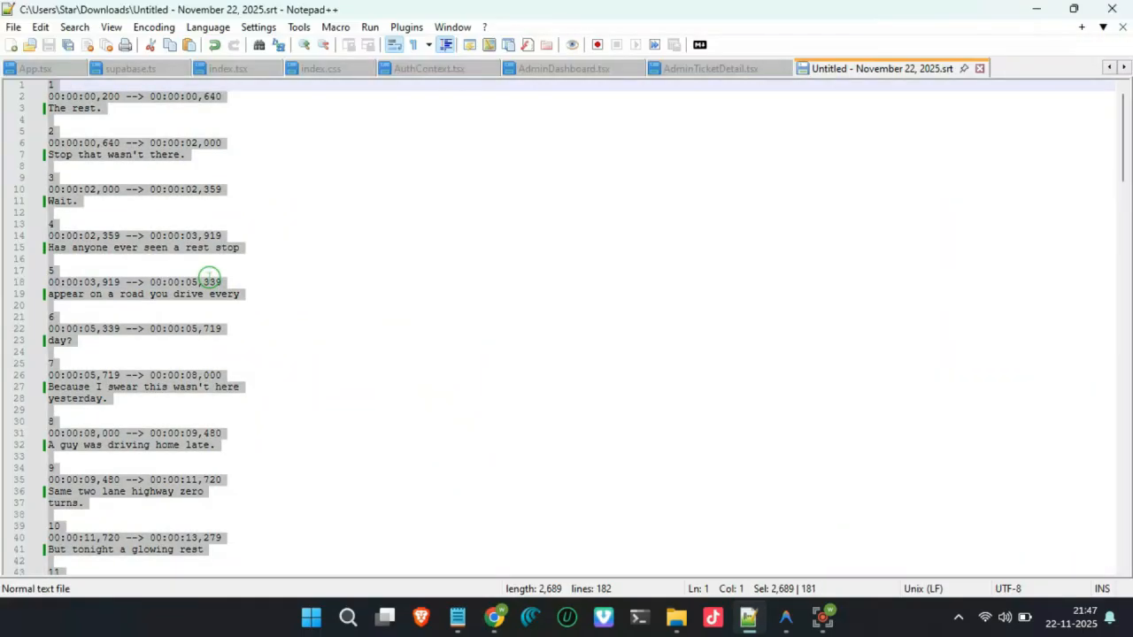
key("alt+Tab")
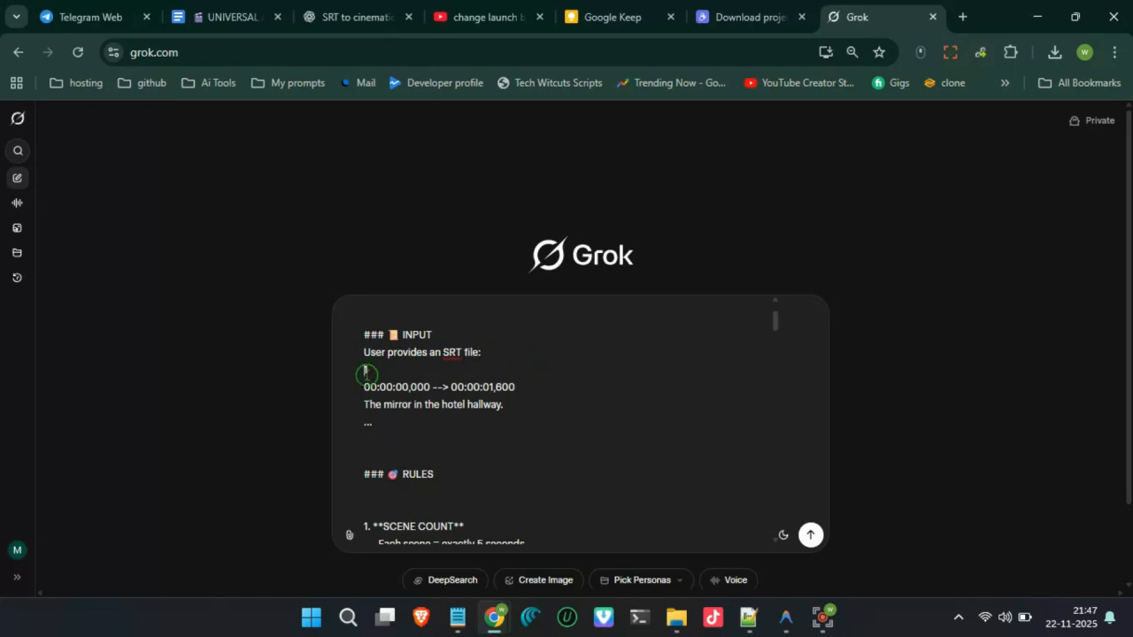
left_click_drag(365, 374, 388, 428)
key("ctrl+v")
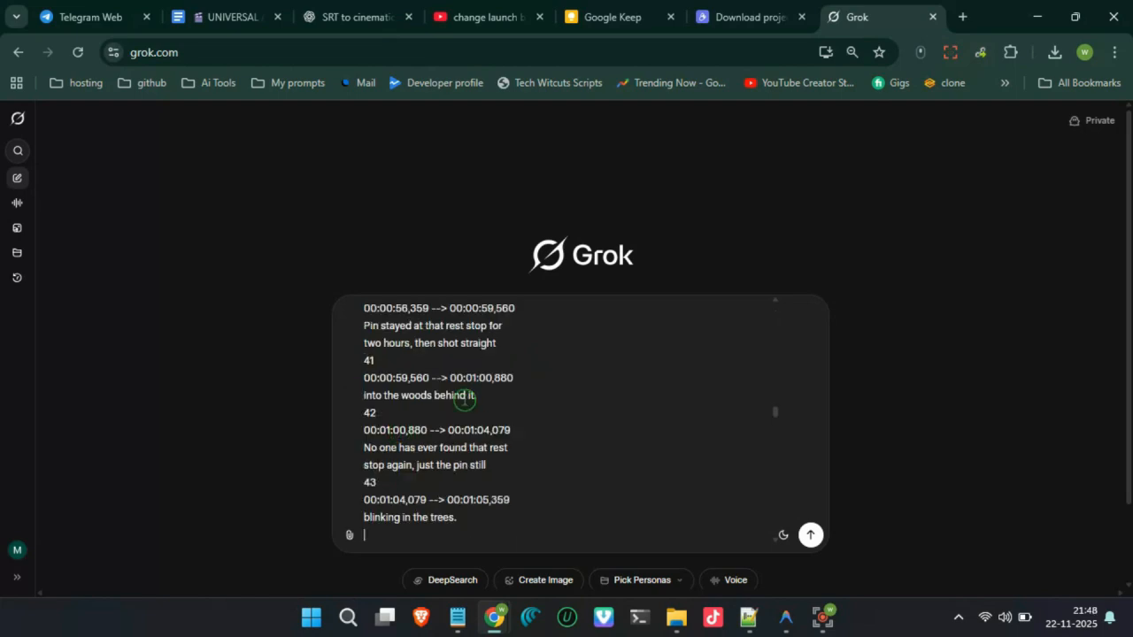
key("Return")
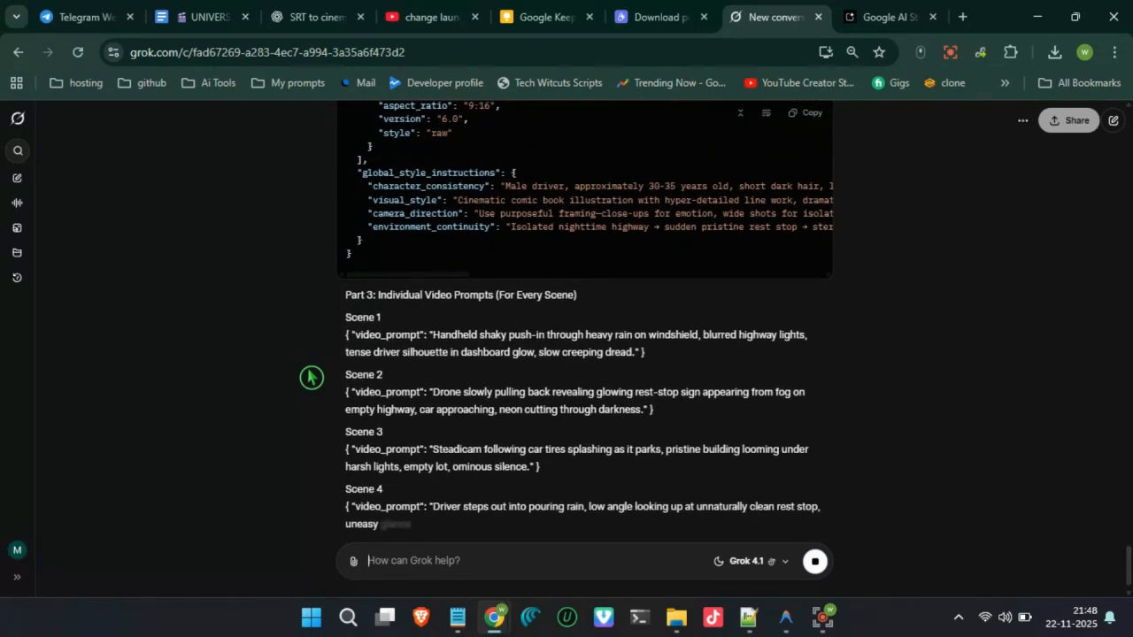
scroll(354, 372, "up", 1)
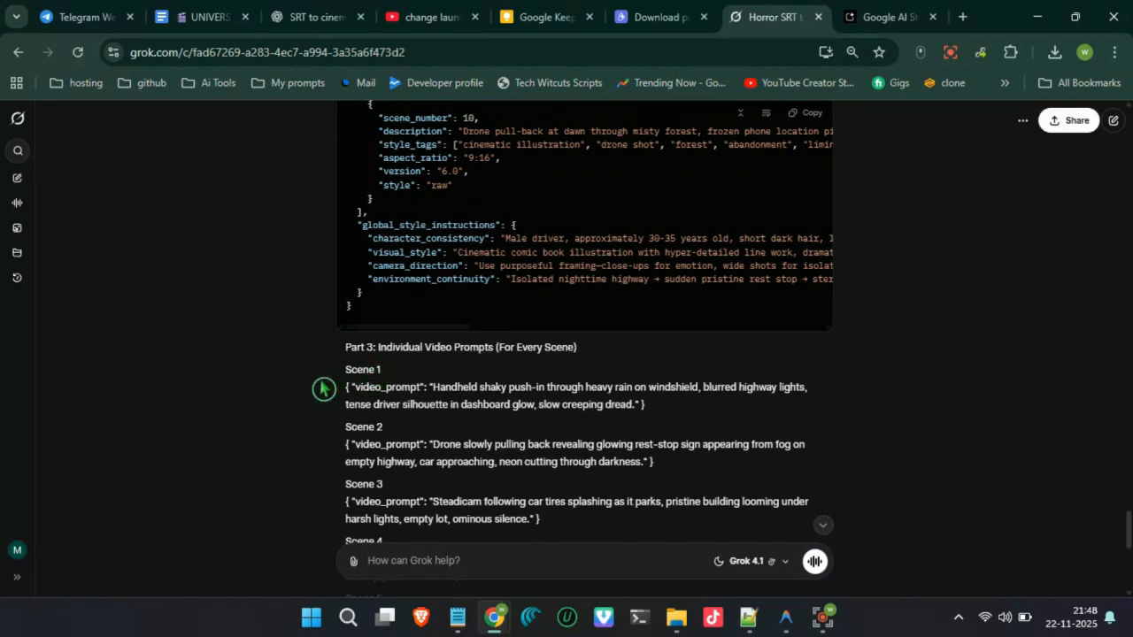
scroll(324, 390, "down", 1)
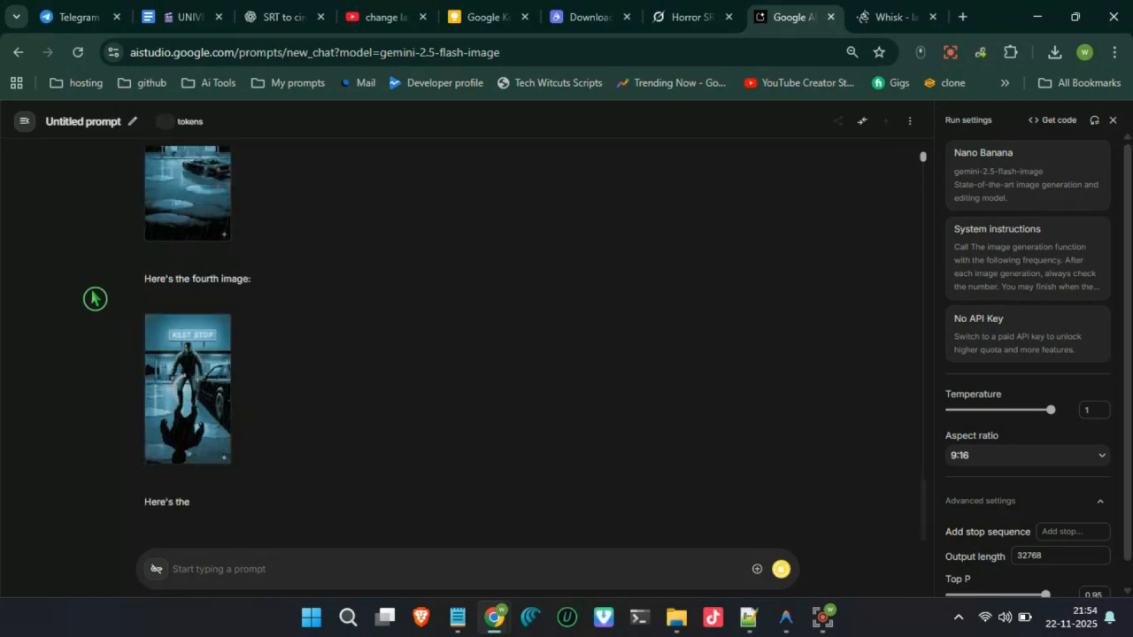
- Download the ten generated scene images one by one from the Nano Banana chat in Google AI Studio
scroll(217, 362, "up", 4)
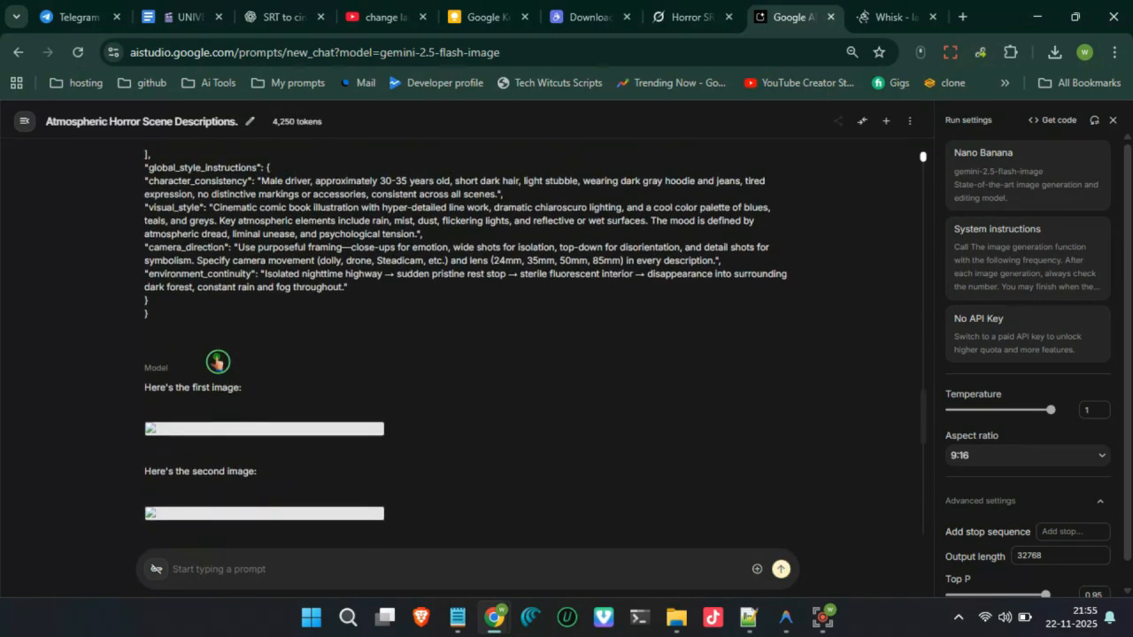
scroll(217, 362, "down", 2)
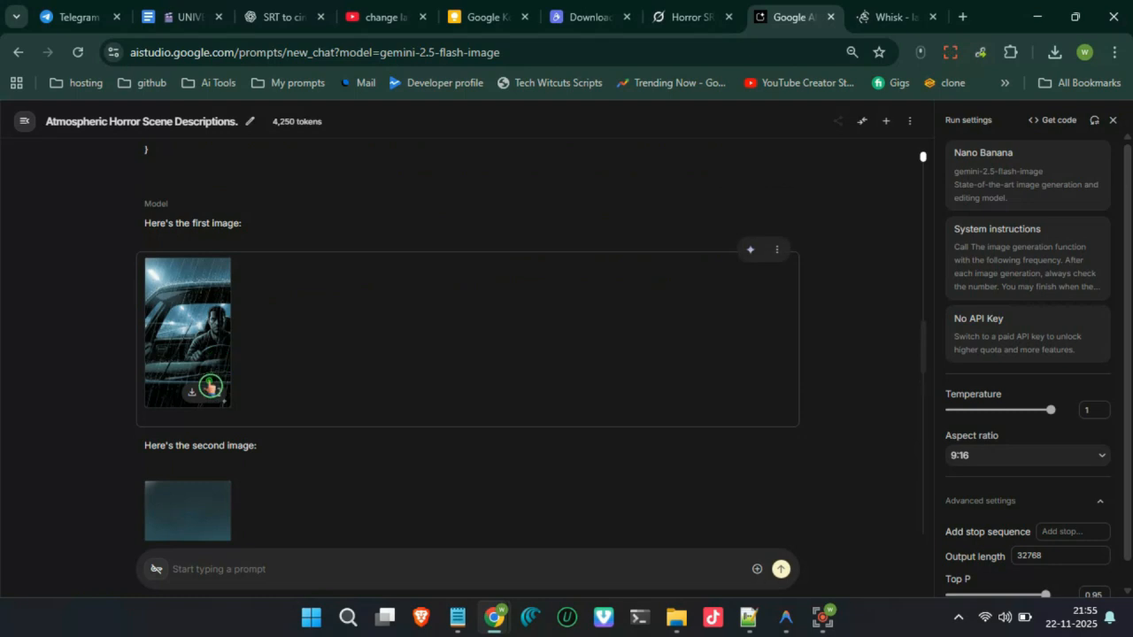
scroll(210, 386, "down", 1)
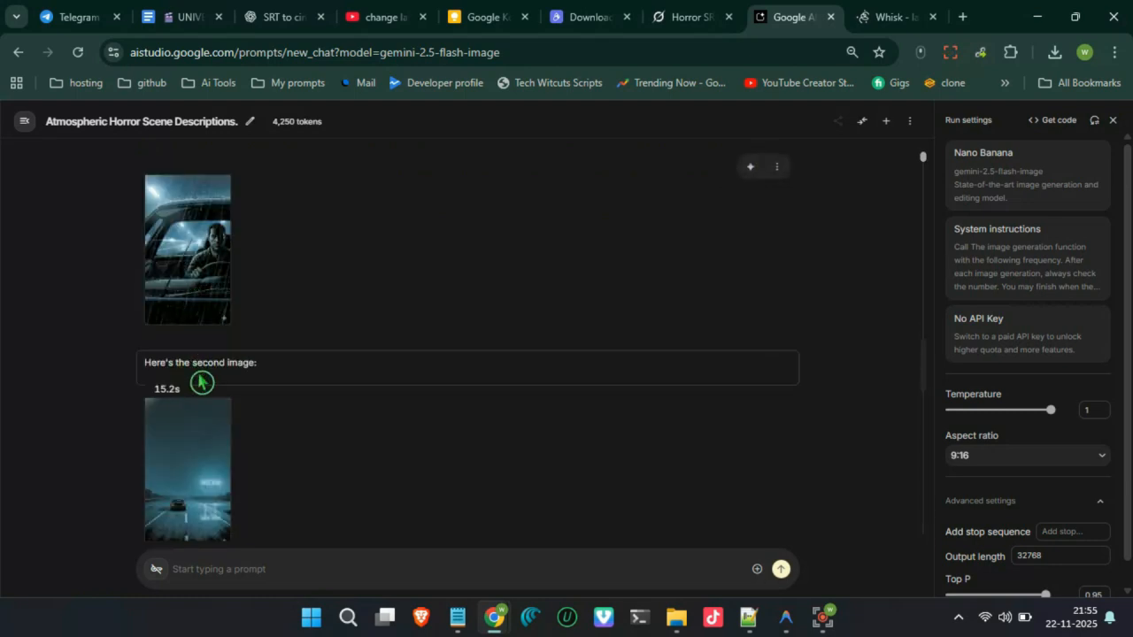
scroll(200, 384, "down", 5)
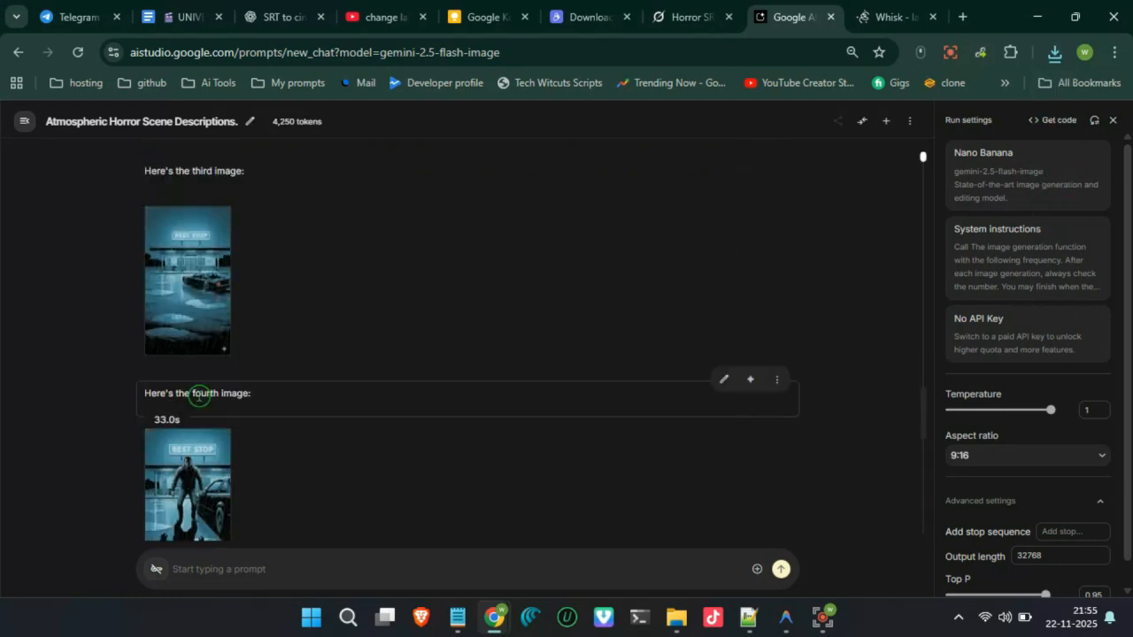
scroll(198, 396, "down", 7)
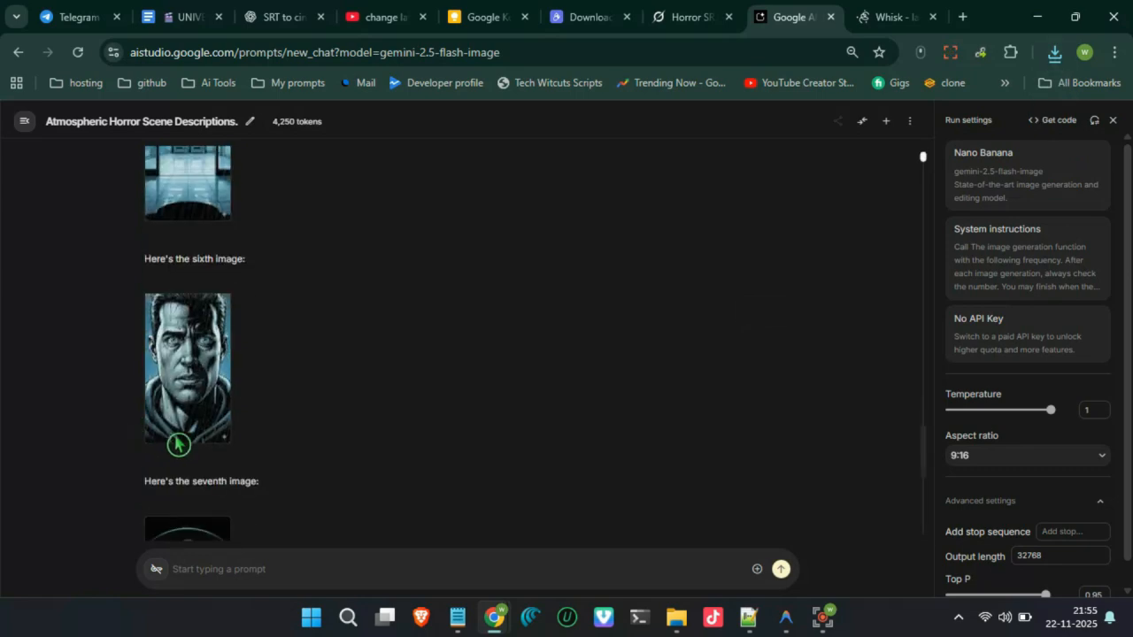
scroll(201, 425, "down", 3)
scroll(141, 403, "down", 5)
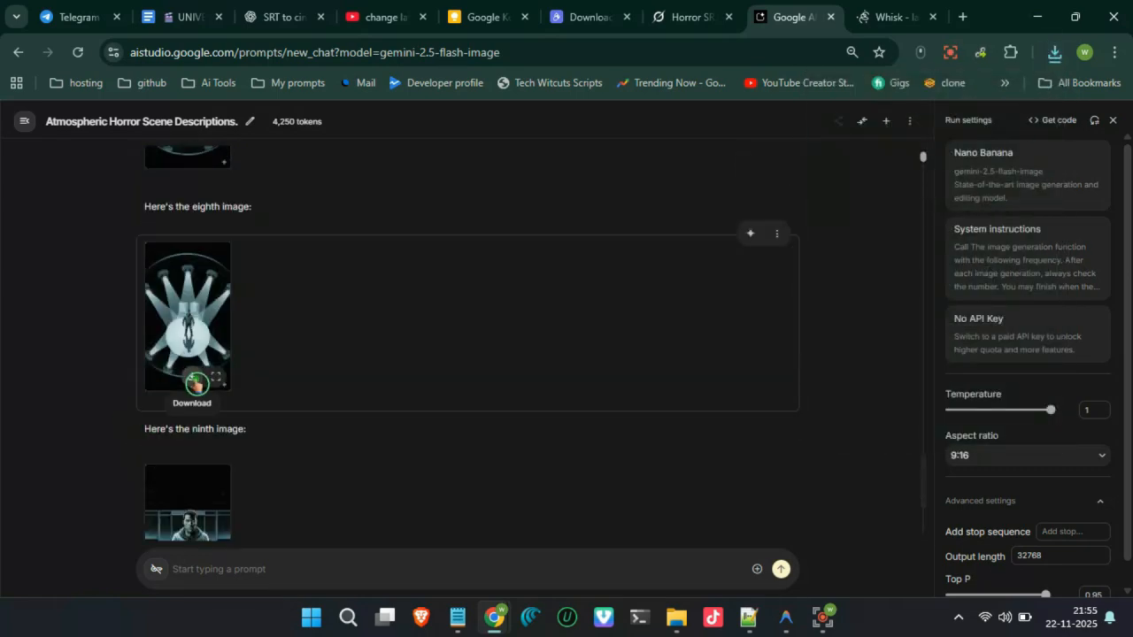
scroll(168, 465, "down", 2)
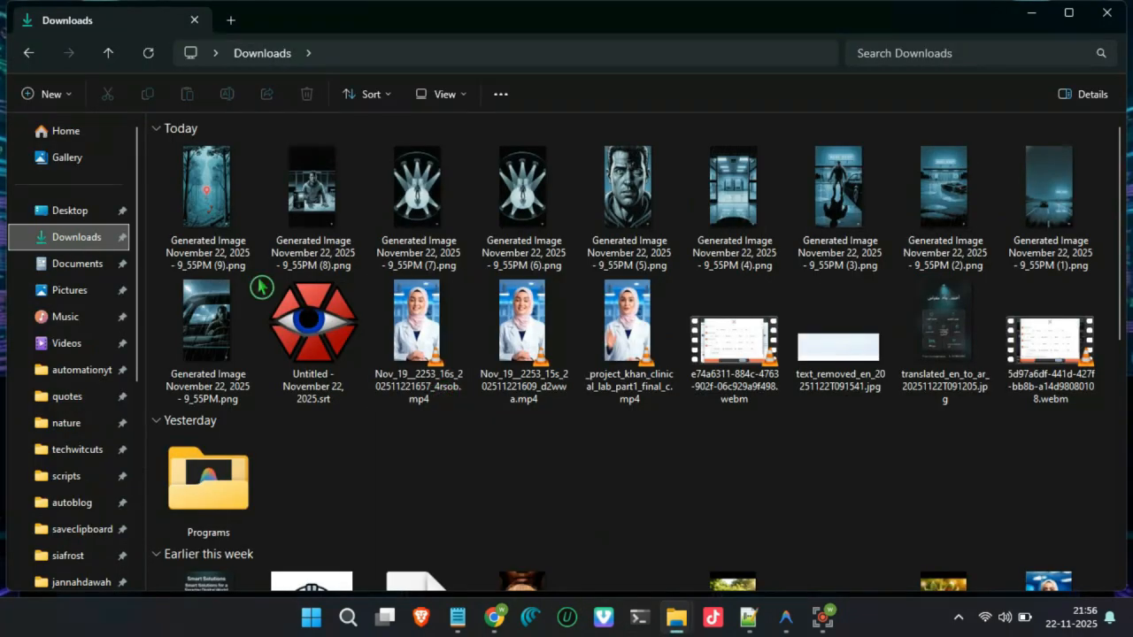
- Select the ten Generated Image PNG files in the Downloads folder and cut them
left_click_drag(159, 197, 1031, 221)
left_click(210, 315, "ctrl")
key("ctrl+x")
- Open the images folder inside the siafrost folder on the Family (I:) drive
scroll(58, 323, "down", 5)
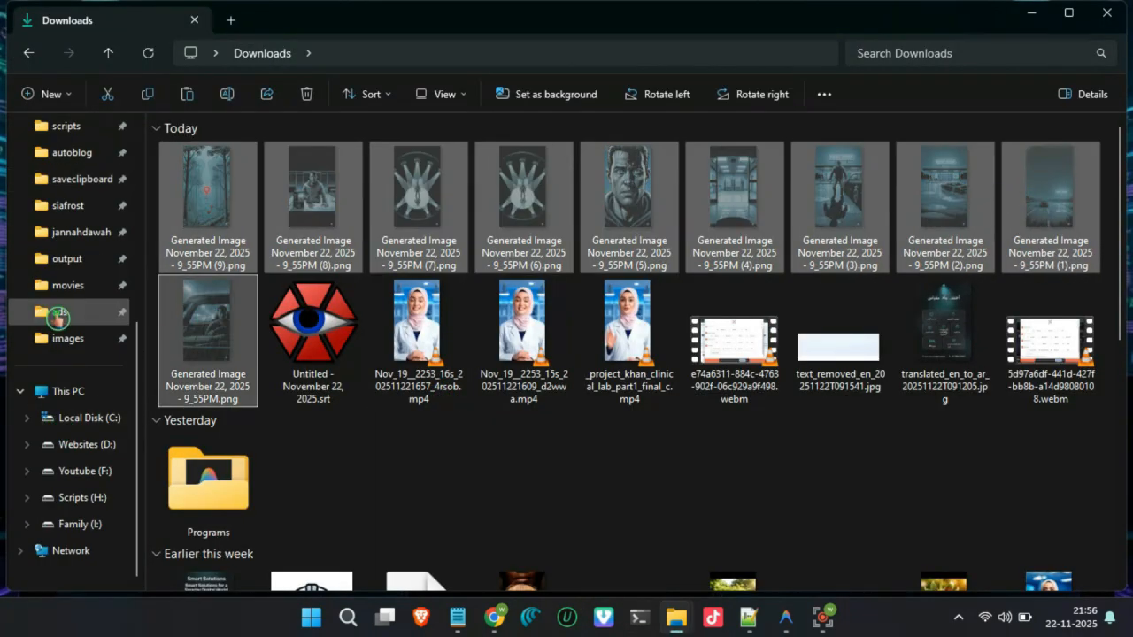
left_click(82, 525)
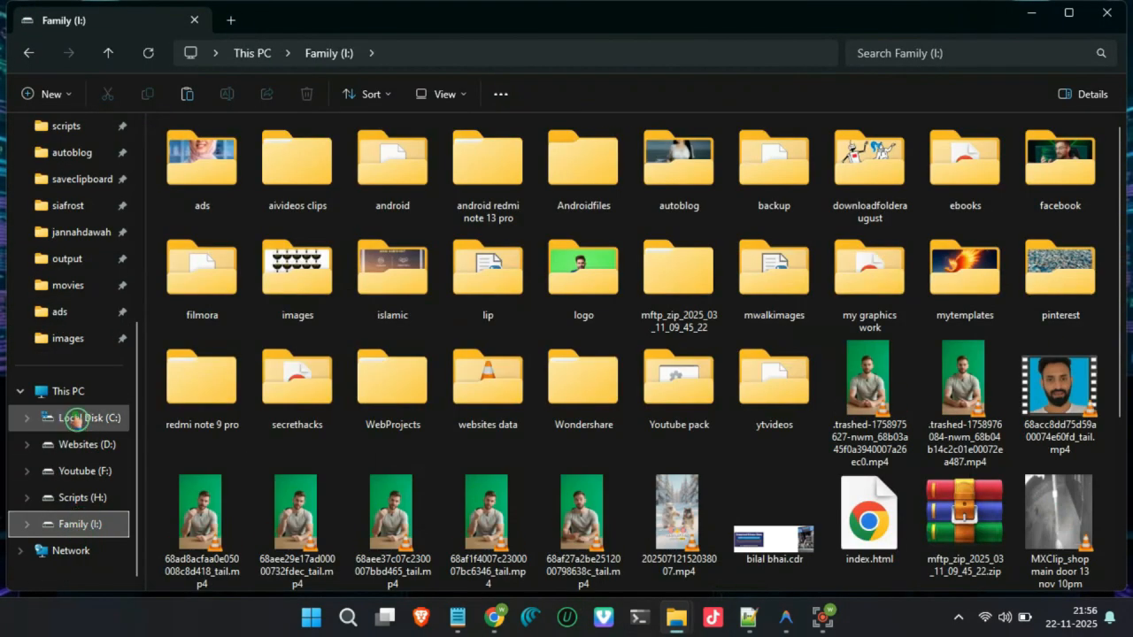
left_click(67, 205)
double_click(469, 168)
- Delete the old files from the images folder, keeping the output folder and the three Python scripts
left_click_drag(184, 349, 381, 291)
key("Delete")
left_click(632, 320)
left_click_drag(520, 232, 1072, 208)
key("Delete")
left_click(632, 320)
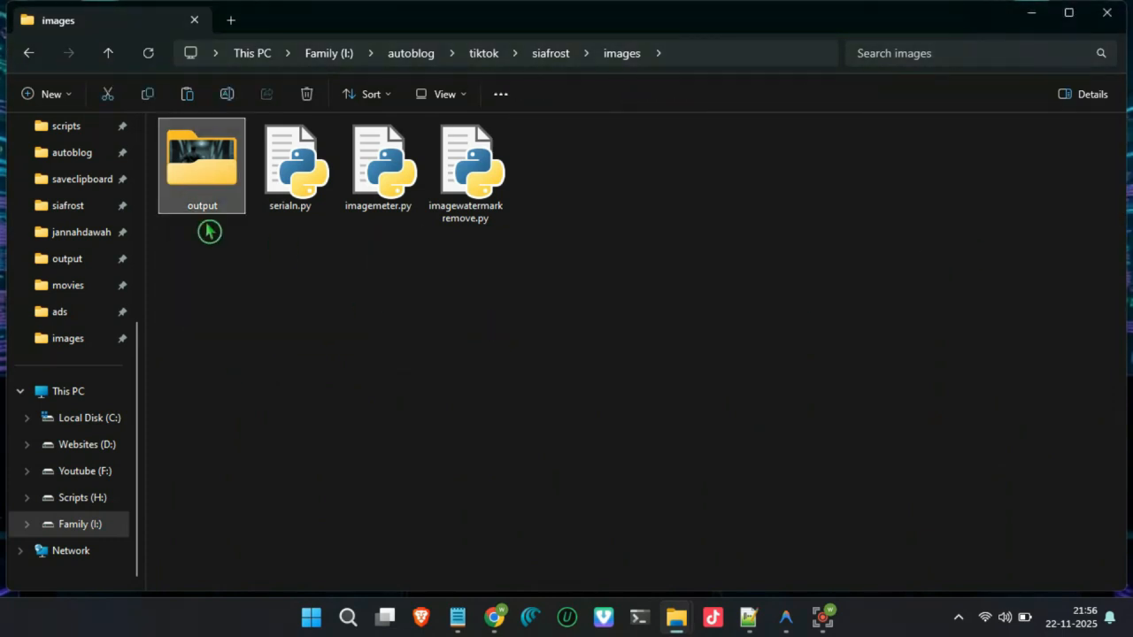
- Delete all contents of the output folder inside images
double_click(197, 188)
key("ctrl+a")
key("Delete")
left_click(632, 321)
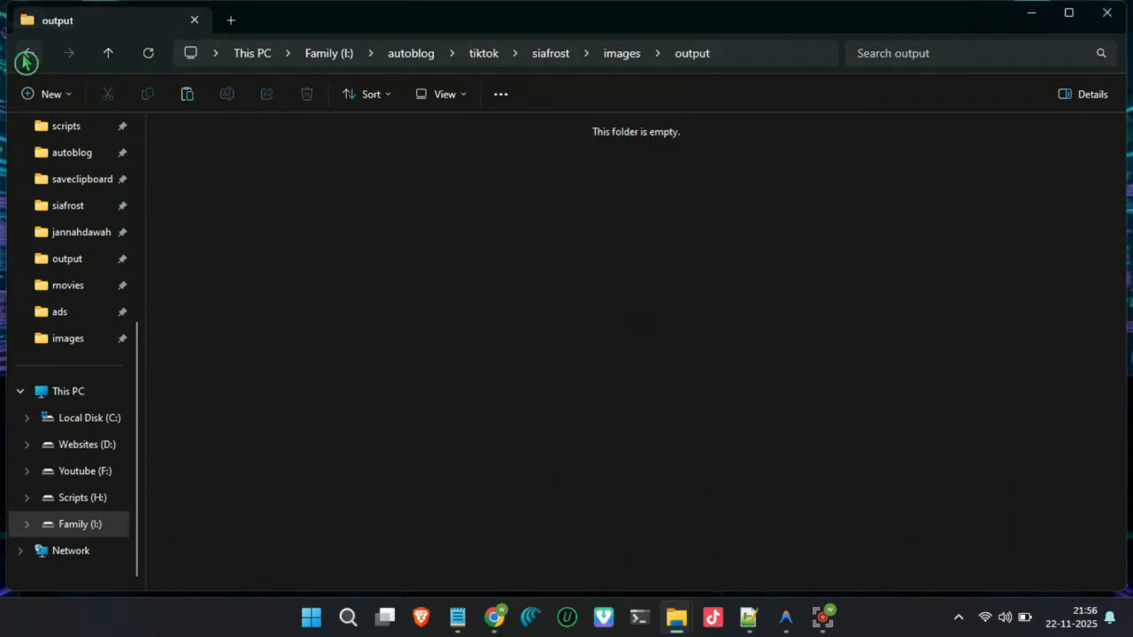
- Return to the images folder and paste the ten cut scene images into it
left_click(28, 53)
key("ctrl+v")
left_click(576, 333)
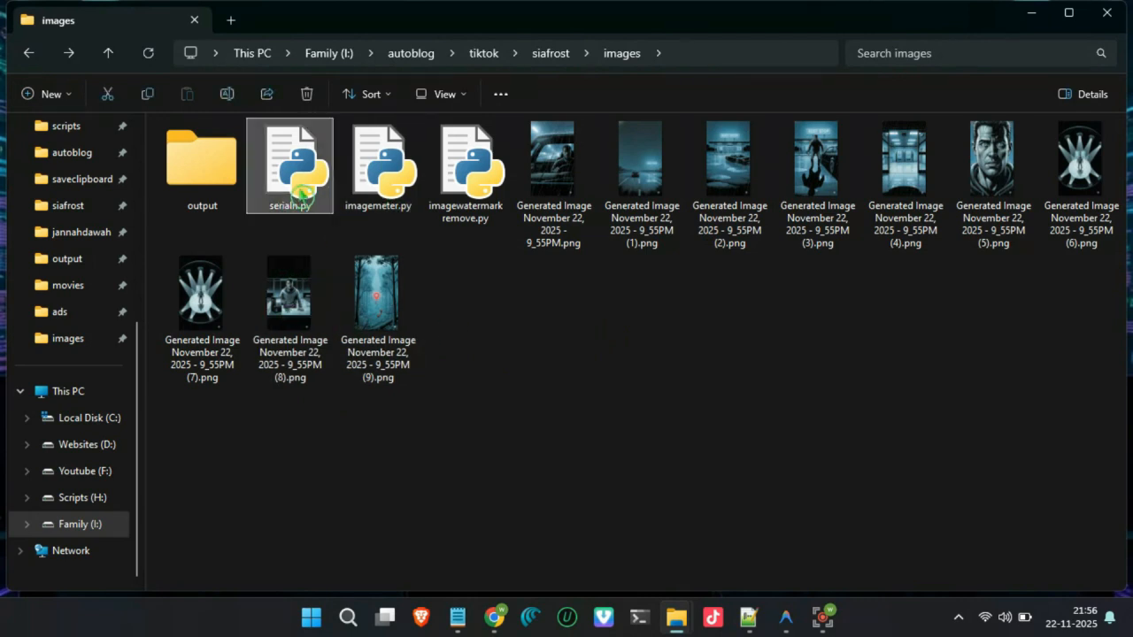
- Narrow the folder pane and run serialn.py, always using Python for .py files, to number the scene images
left_click_drag(146, 240, 7, 235)
left_click(348, 325)
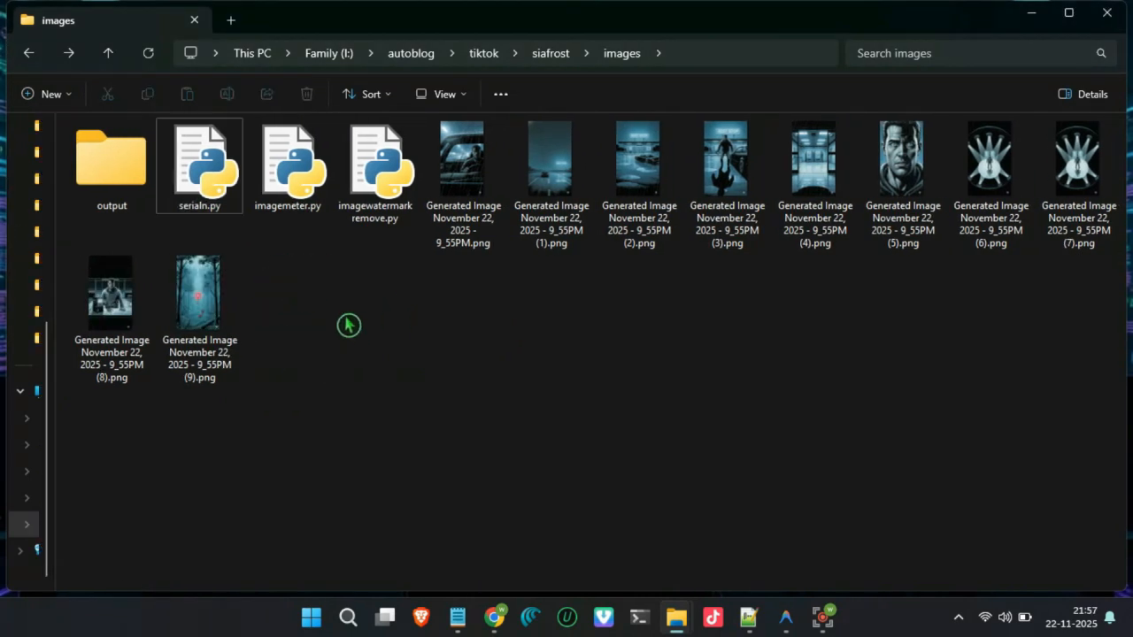
right_click(349, 325)
left_click(409, 504)
left_click(410, 344)
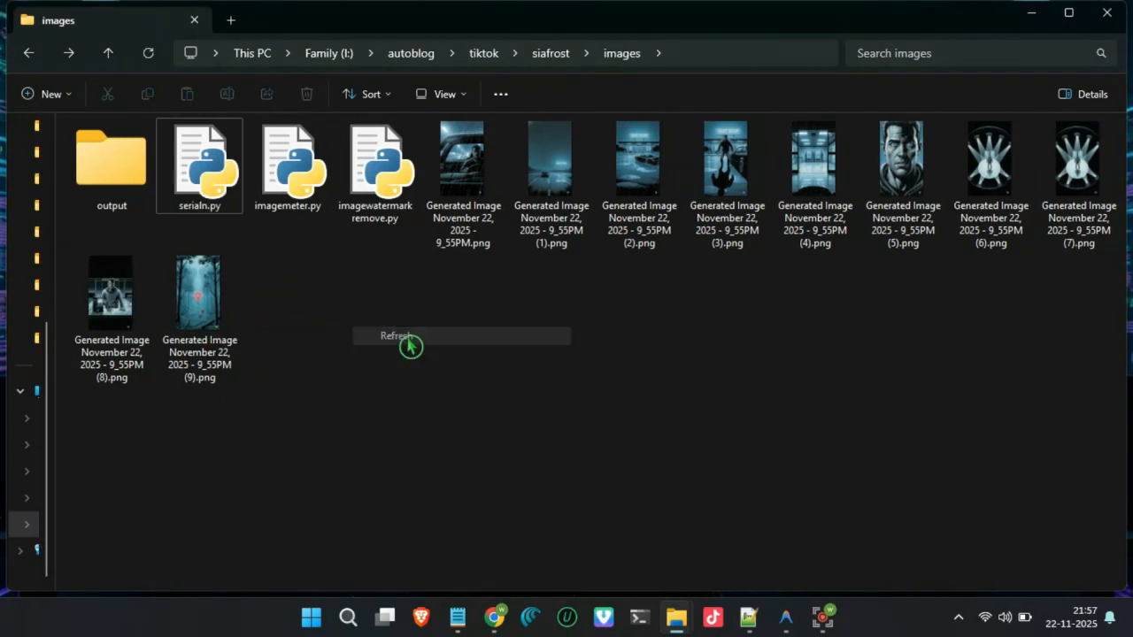
double_click(210, 190)
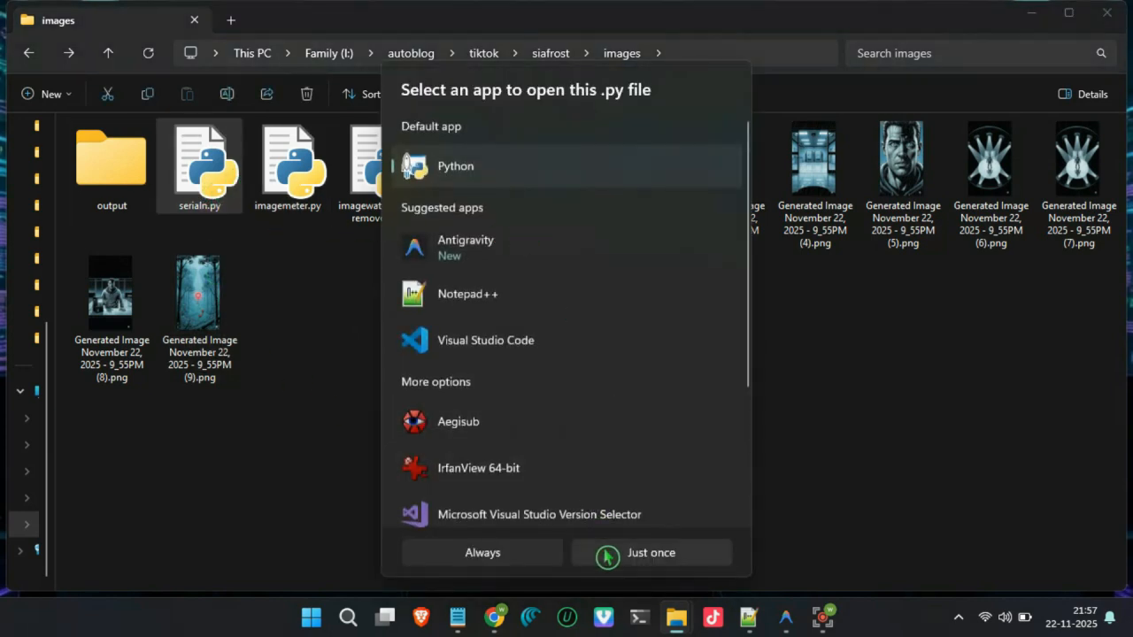
left_click(483, 553)
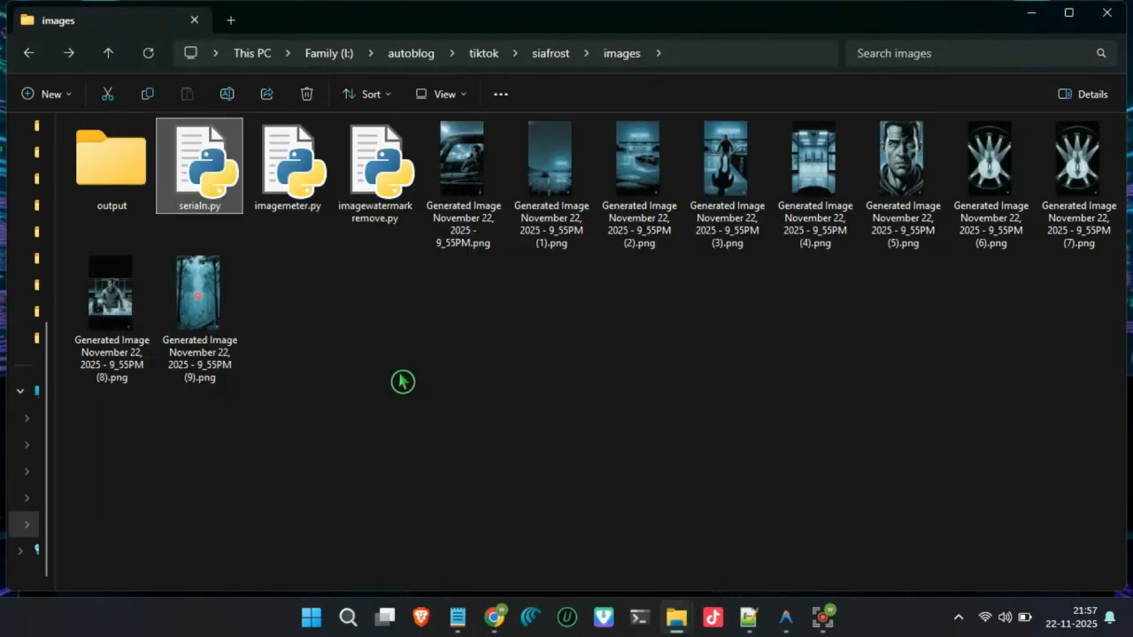
left_click(532, 333)
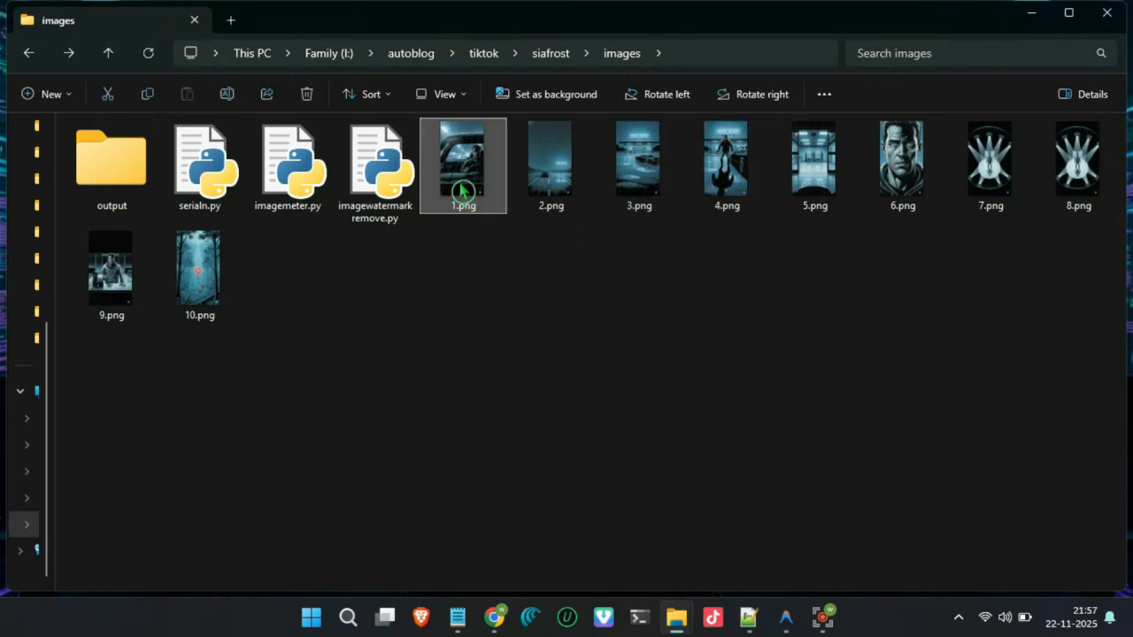
- Open 1.png and inspect the watermark in its corner up close
double_click(461, 191)
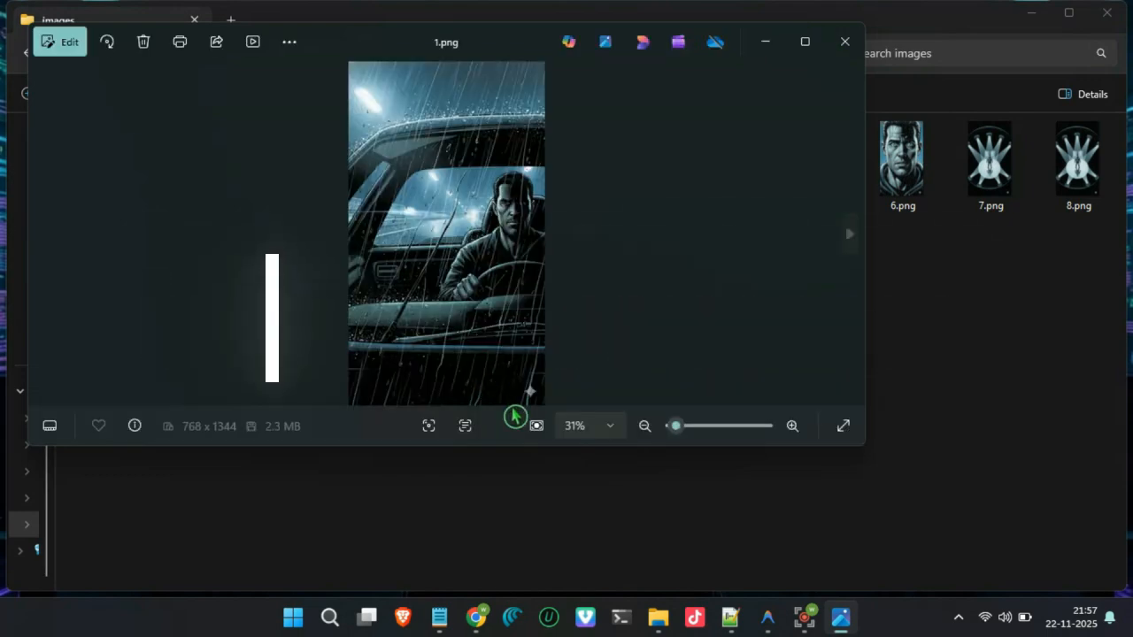
scroll(536, 403, "up", 5)
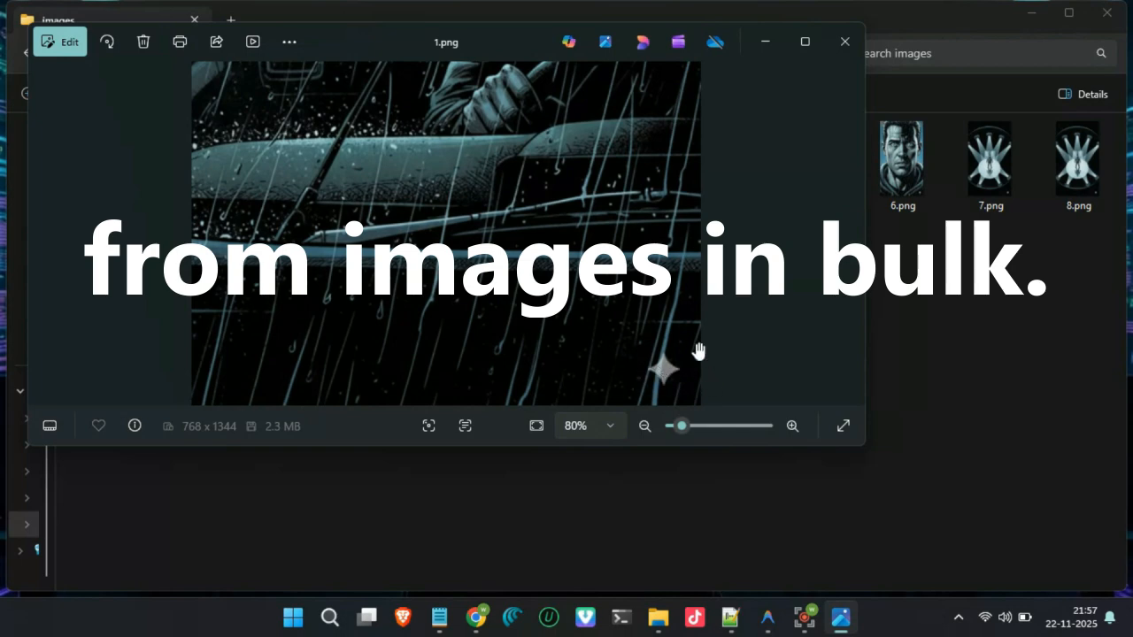
left_click(853, 56)
- Run imagewatermarkremove.py on the scene images and check 1.png in the output folder
double_click(380, 177)
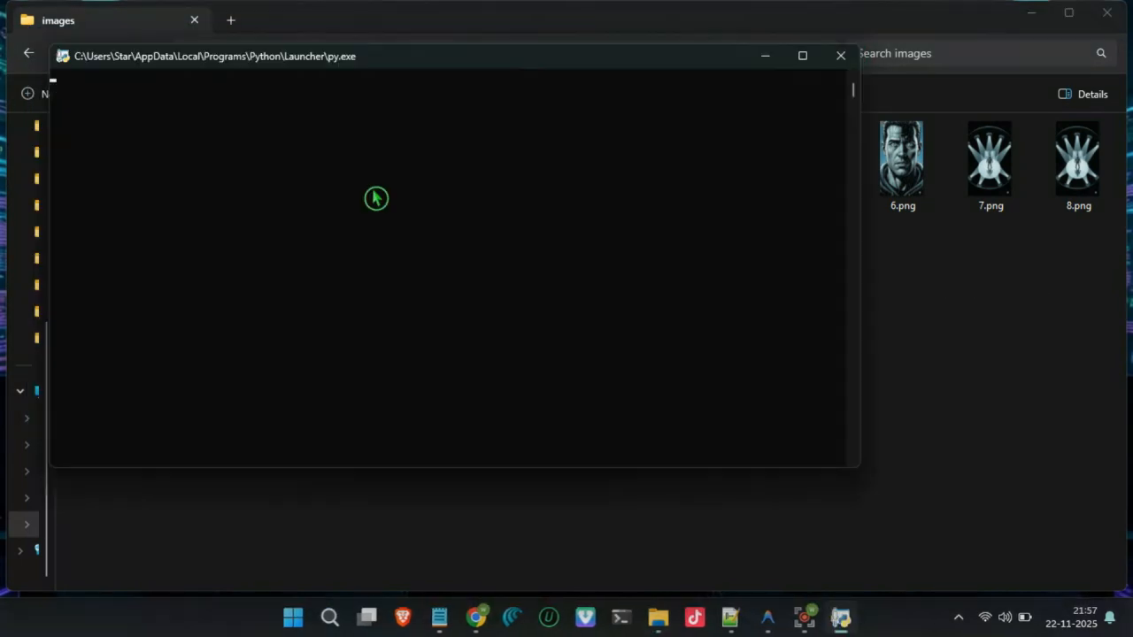
left_click_drag(539, 60, 602, 136)
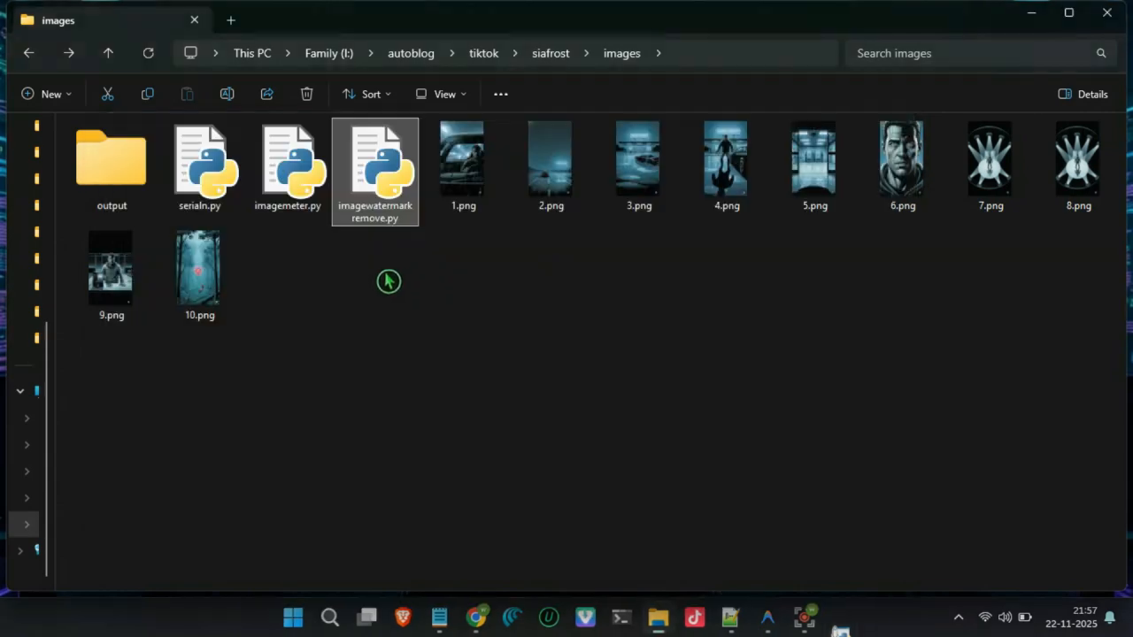
double_click(123, 172)
double_click(112, 182)
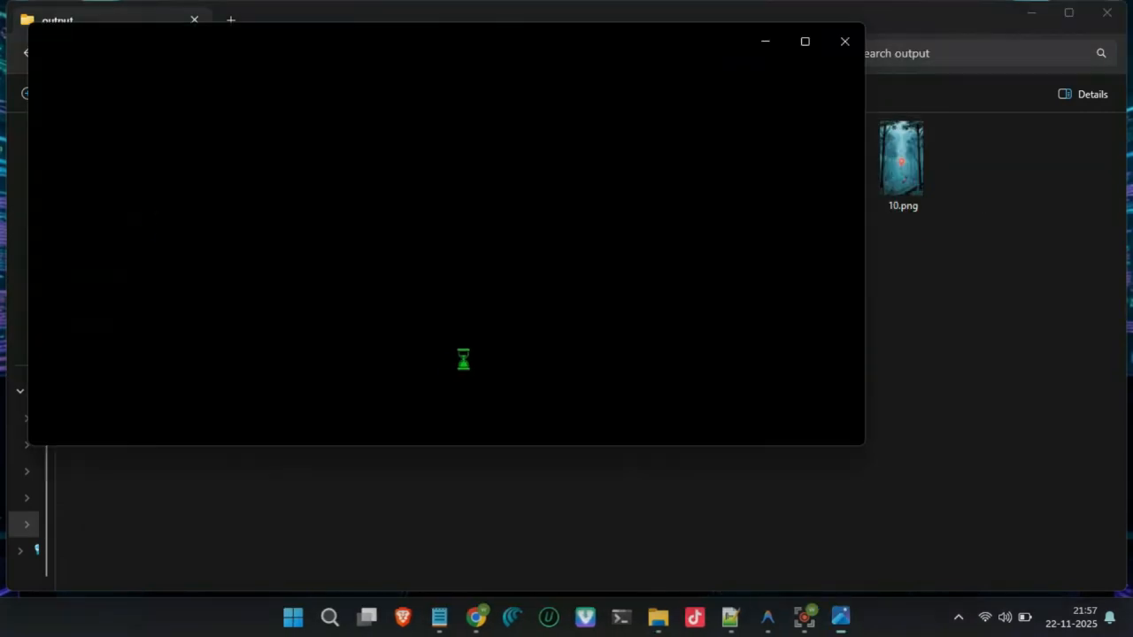
left_click(845, 42)
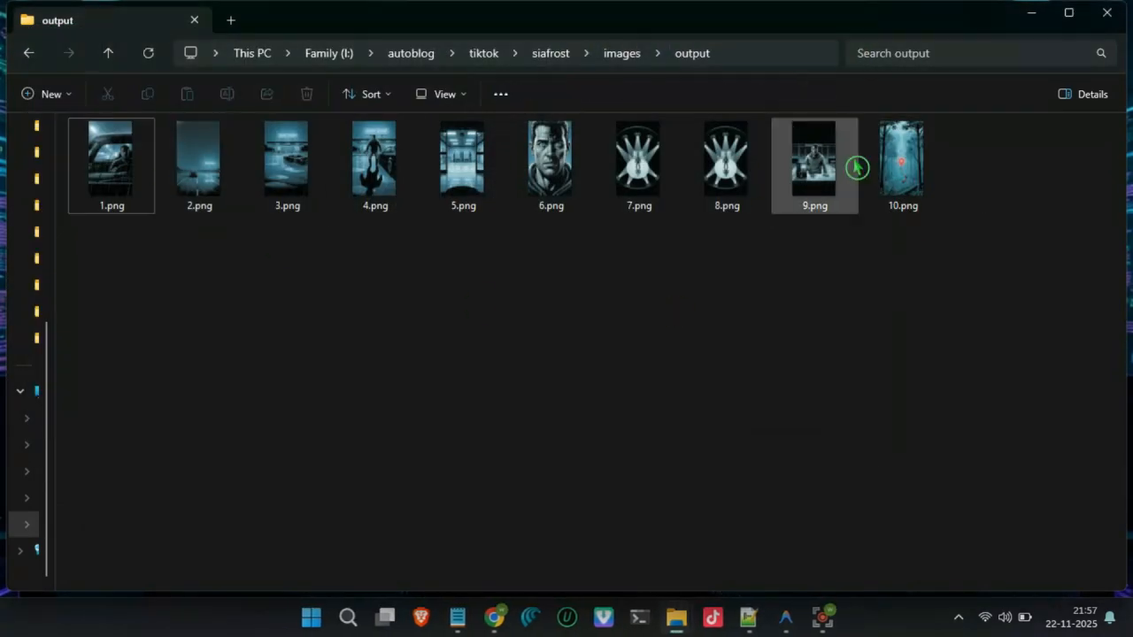
- Switch to ChatGPT and submit the scene video prompts with the request "give it to me separately in a code block"
left_click(1032, 15)
left_click(443, 540)
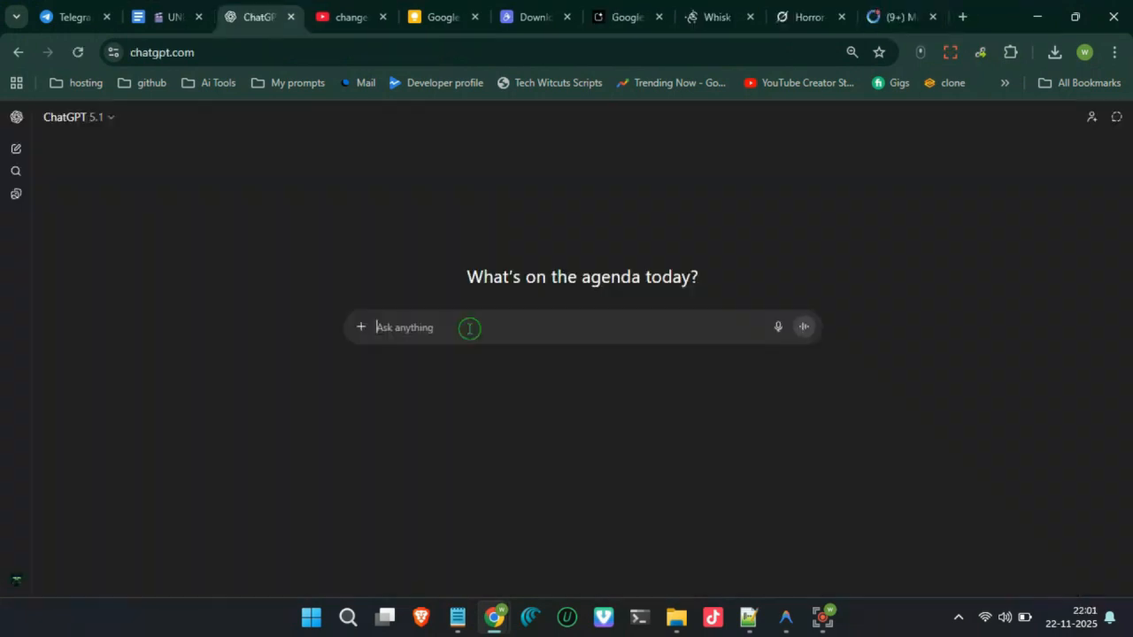
type("e it to me separa")
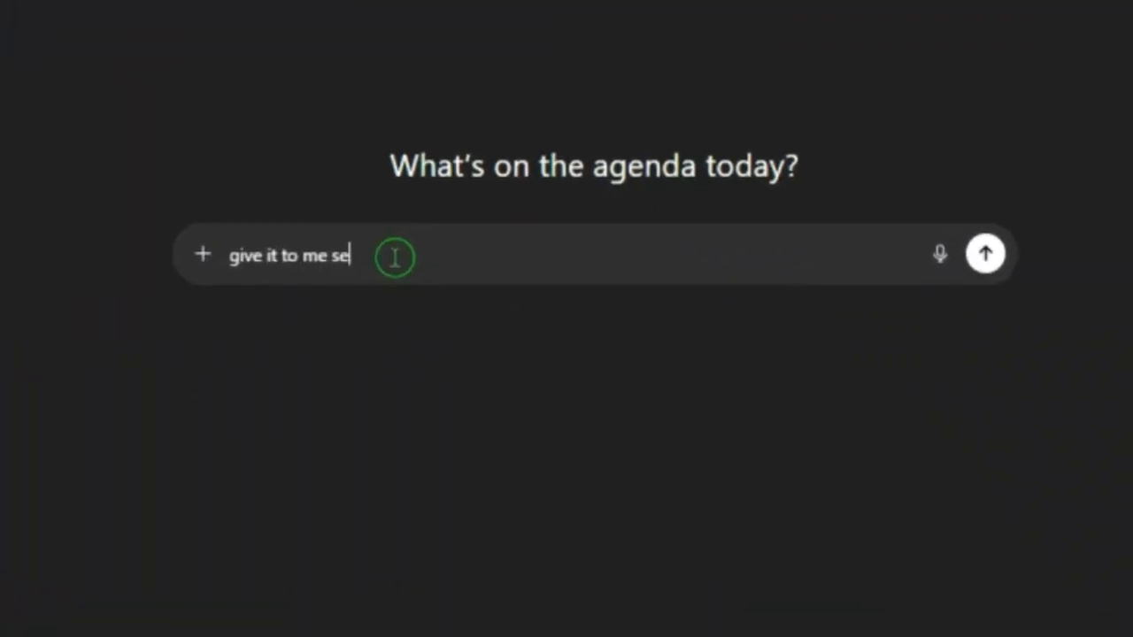
type("tely in a code ")
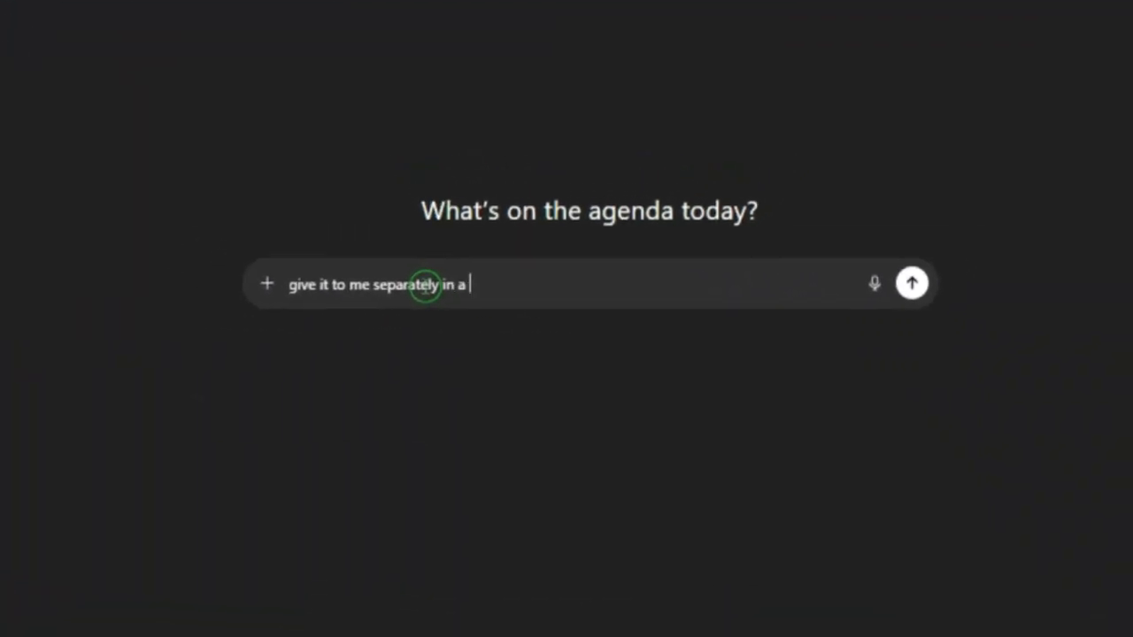
type("block")
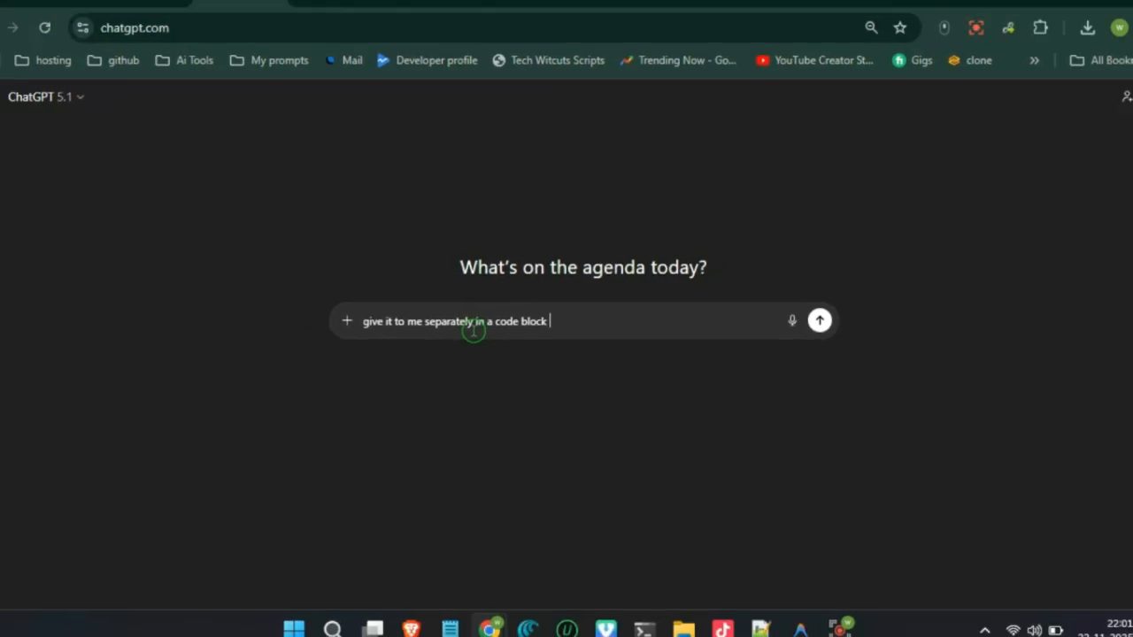
key("ctrl+v")
key("Return")
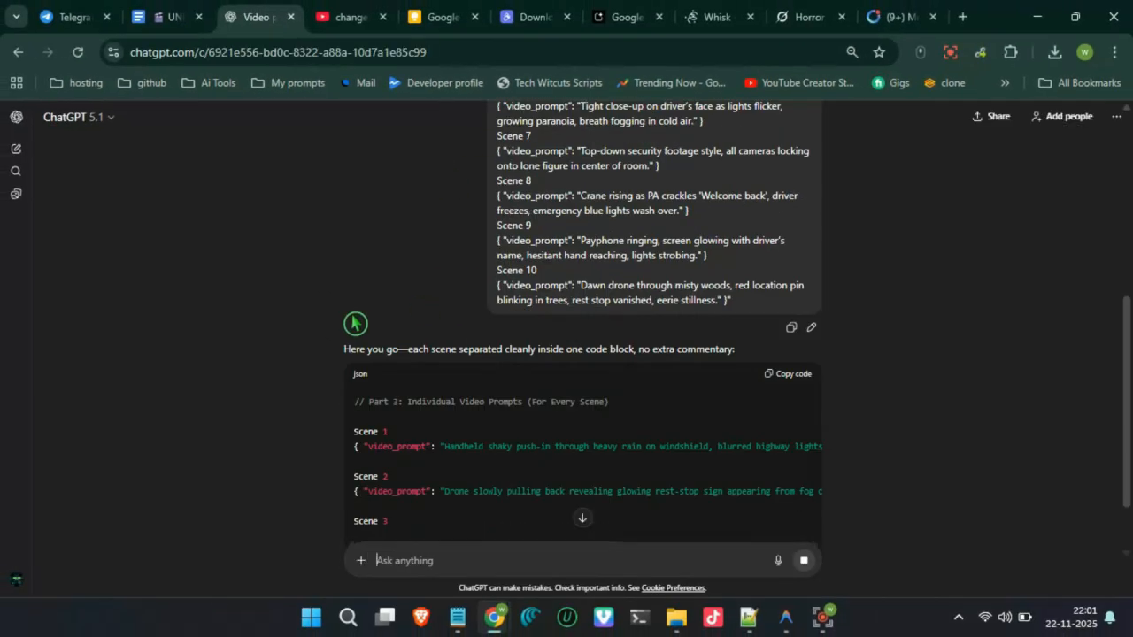
- Send the follow-up "separately" and go back to the Scene 1 prompt in the reply
scroll(308, 353, "down", 3)
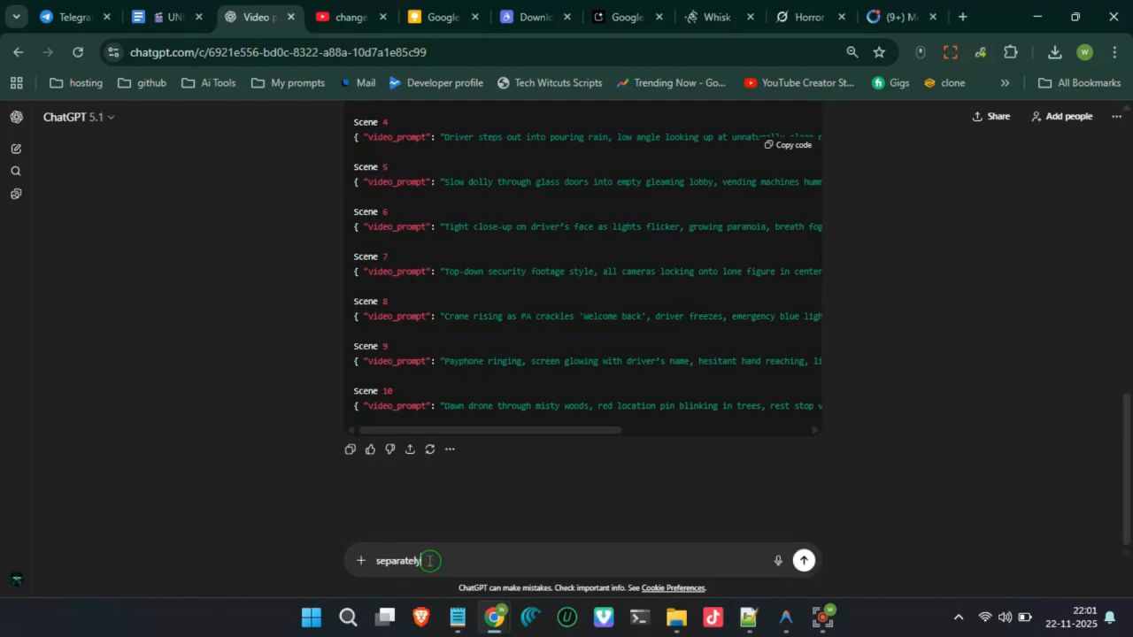
key("Return")
scroll(317, 362, "down", 5)
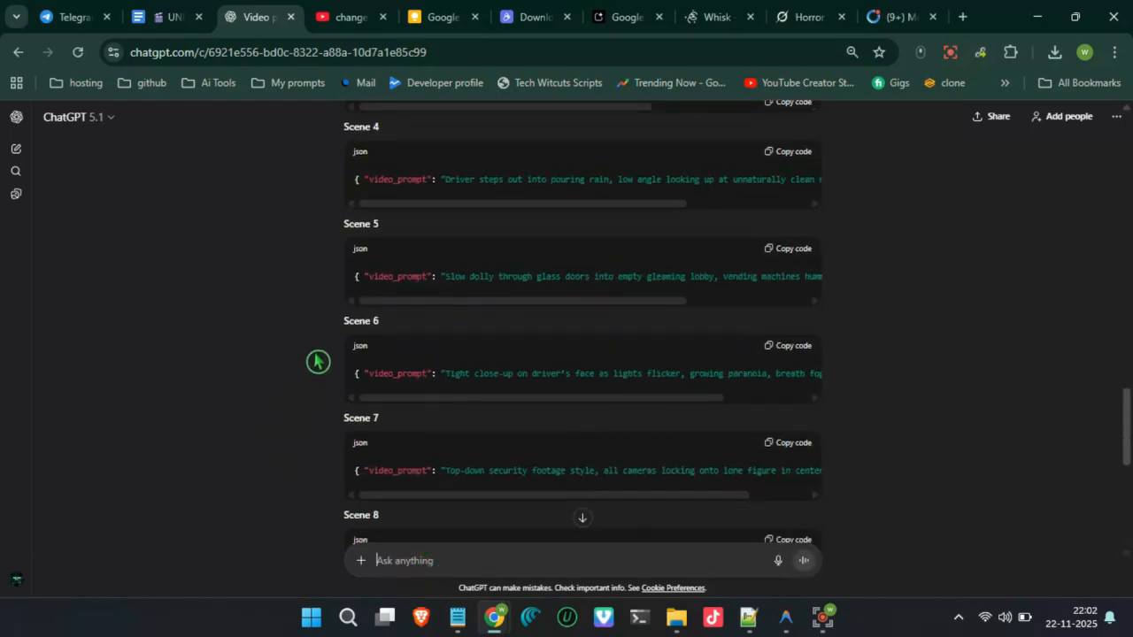
scroll(318, 362, "up", 5)
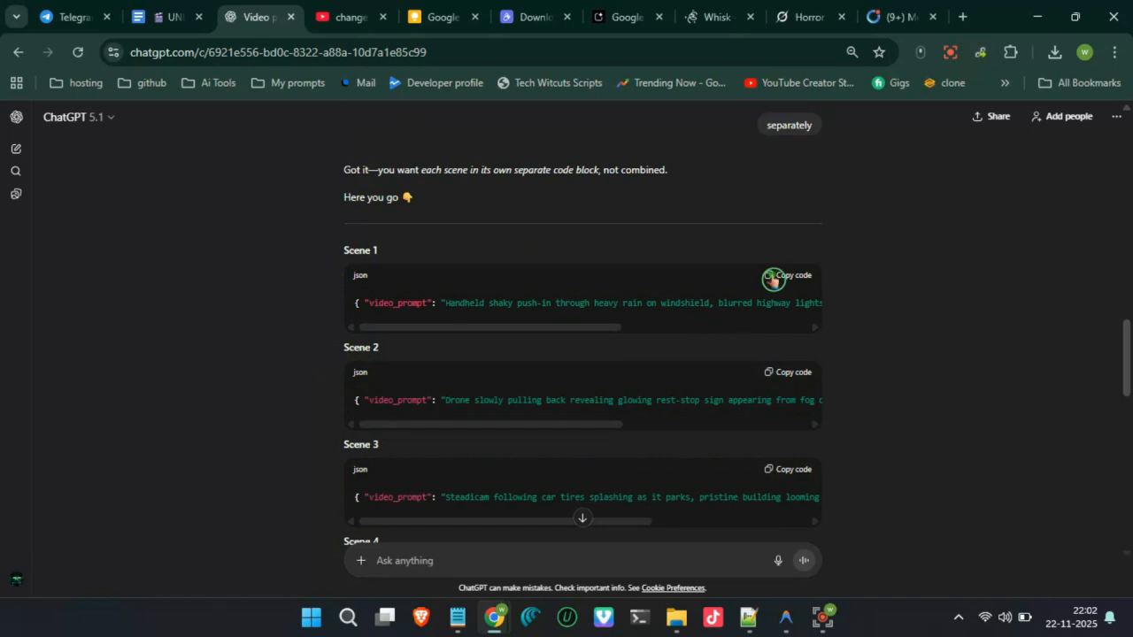
- Switch to Meta AI, upload 1.png from the output folder and animate it with the copied Scene 1 video prompt
left_click(892, 16)
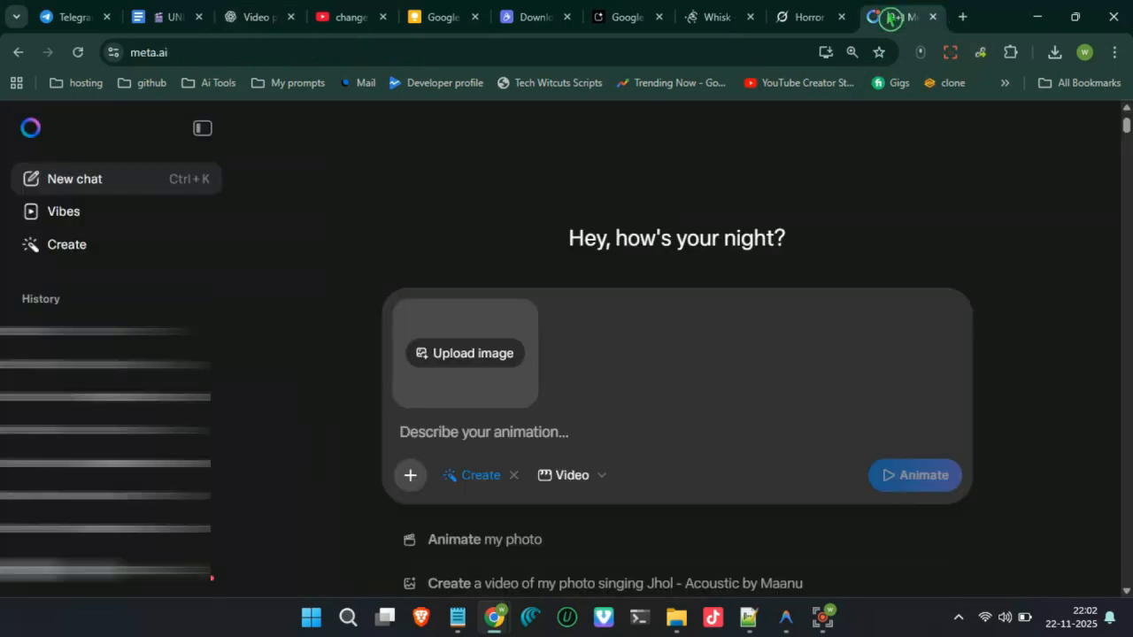
left_click(466, 355)
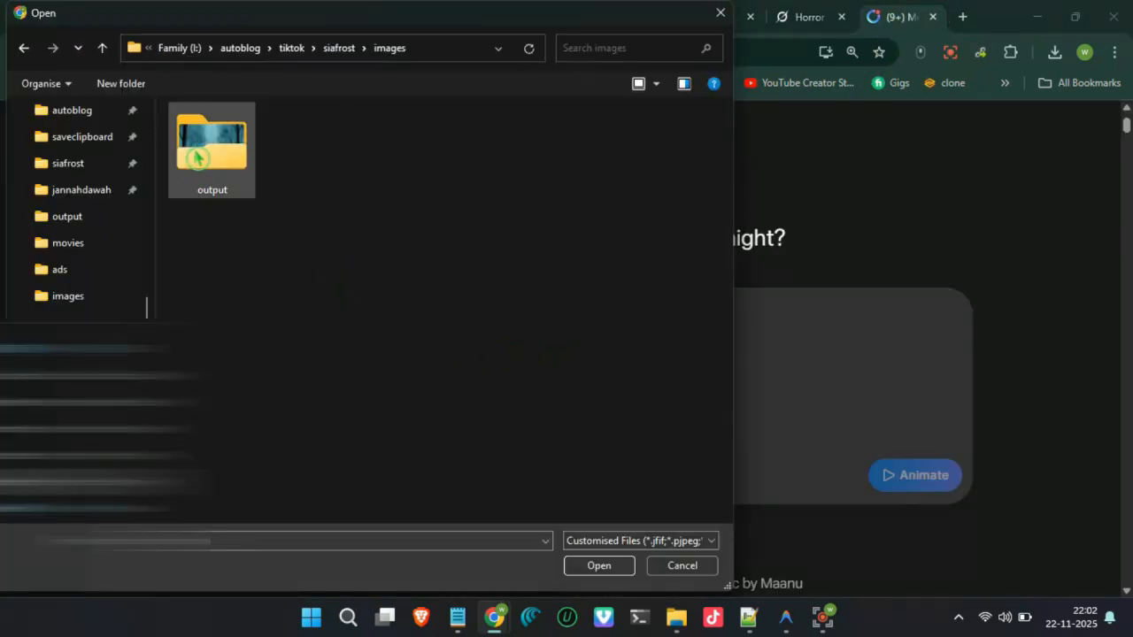
double_click(197, 157)
left_click(206, 182)
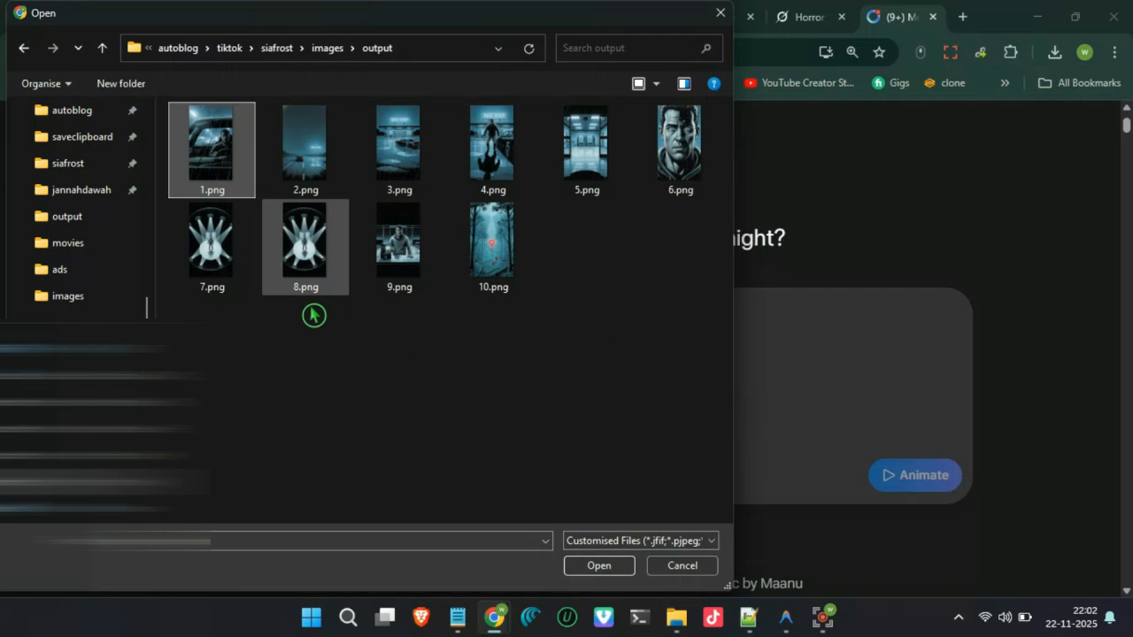
left_click(595, 568)
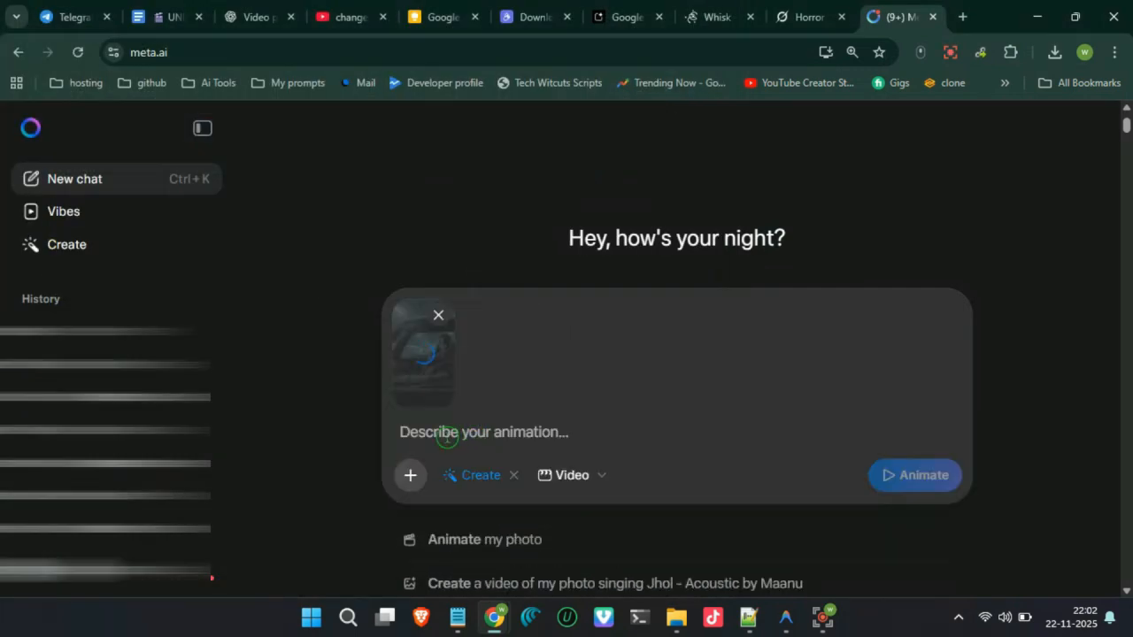
type("{ \"video_prompt\": \"Handheld shaky push-in through heavy rain on windshield, blurred highway lights, tense driver silhouette in dashboard glow, slow creeping dread.\" }")
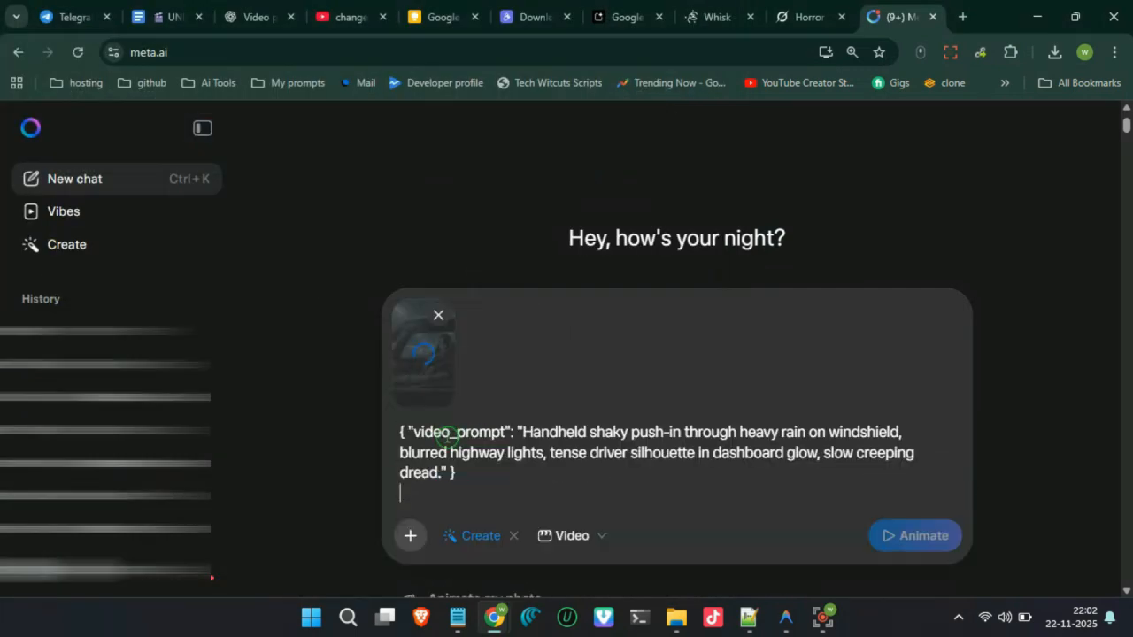
left_click(894, 547)
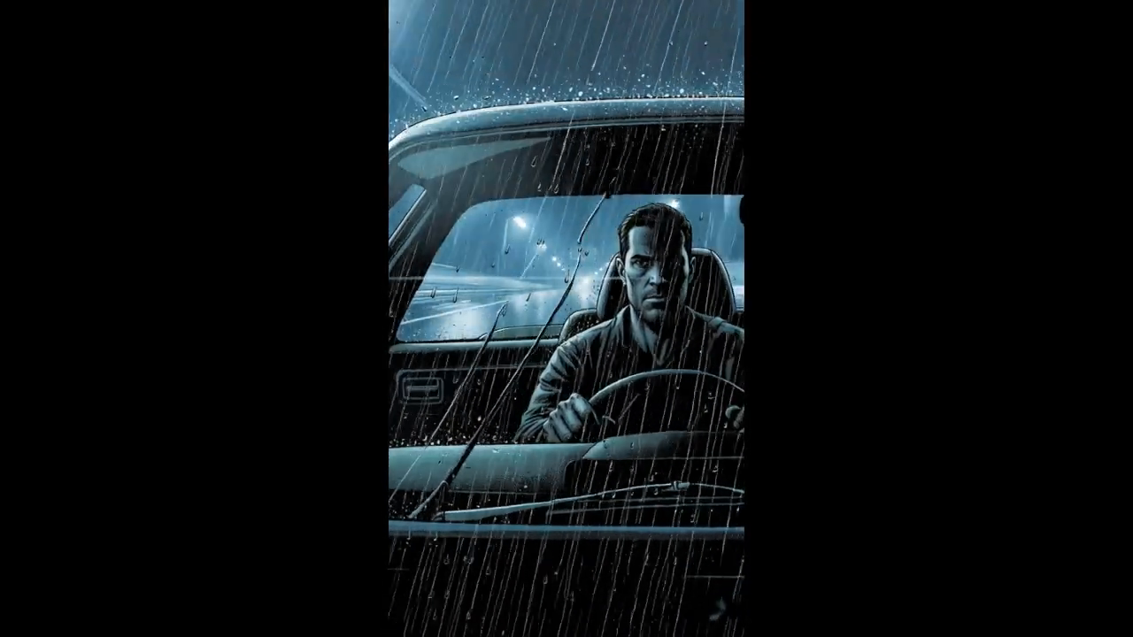
- Switch to Filmora, add the "Tonight You Belong To Me" song to the Audio 2 track and lower its volume to -16.69 dB
left_click_drag(289, 167, 280, 522)
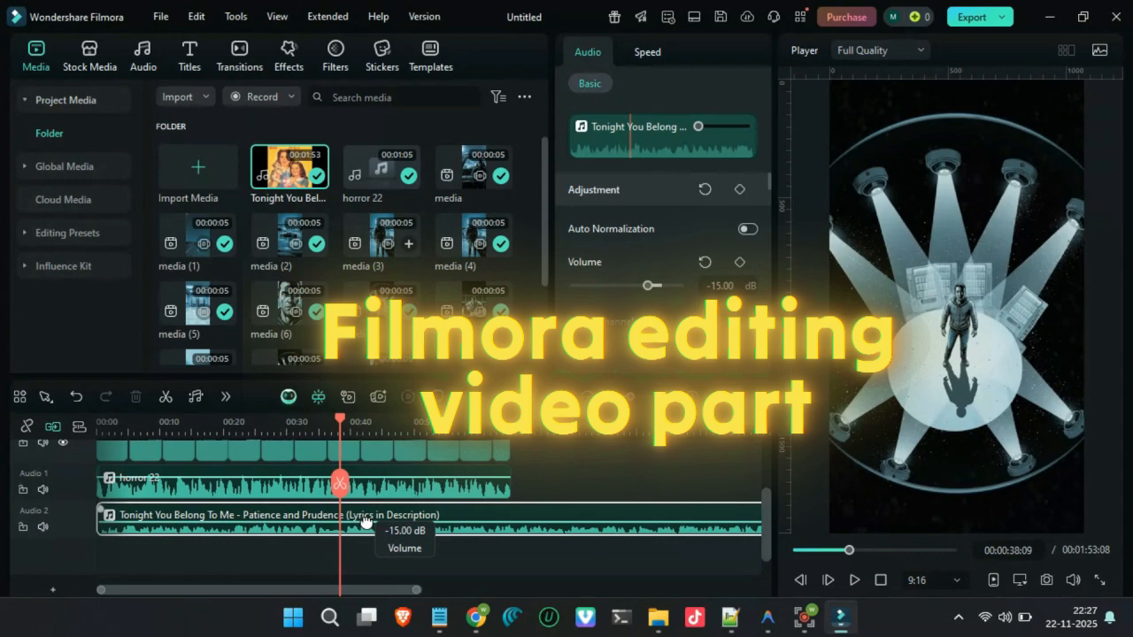
left_click_drag(752, 521, 752, 591)
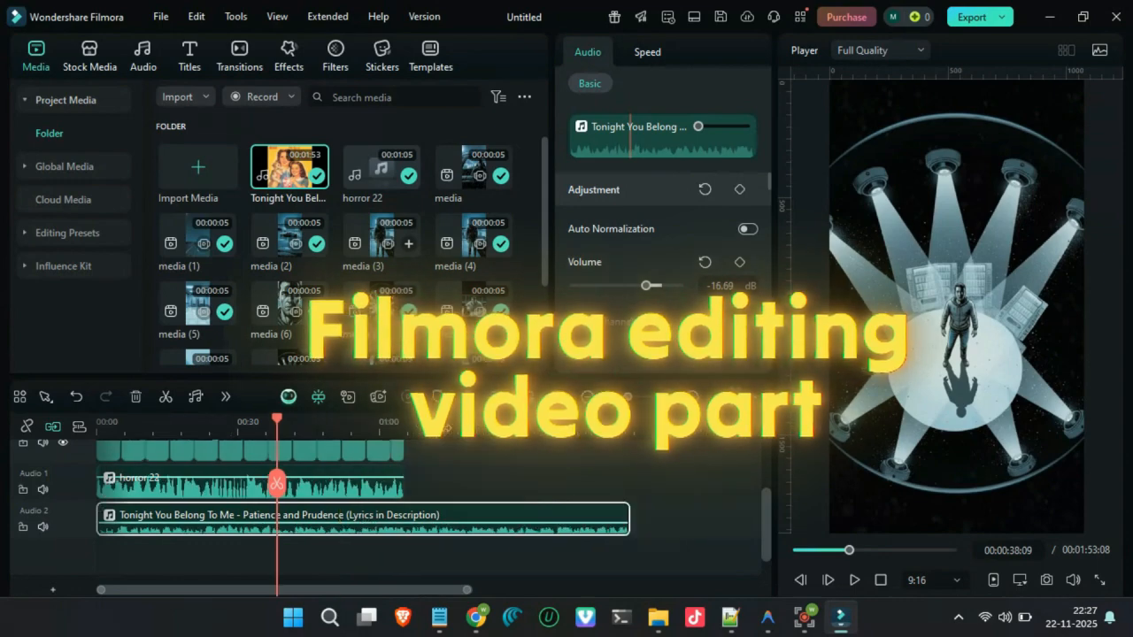
- Trim the song to the end of the video clips and return the playhead to the start
scroll(531, 519, "down", 3)
left_click_drag(531, 520, 346, 518)
left_click_drag(243, 427, 88, 429)
scroll(106, 460, "up", 3)
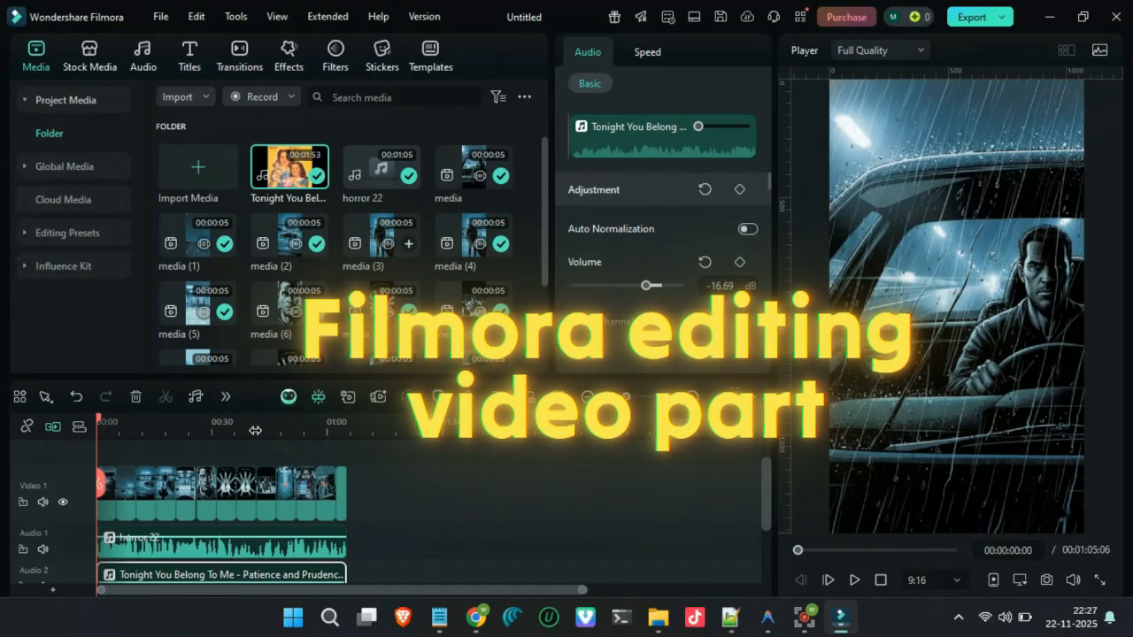
- Add the first trending transition at each of the first five cuts between the video clips
key("shift+z")
scroll(161, 432, "down", 2)
scroll(161, 432, "down", 1)
left_click(239, 54)
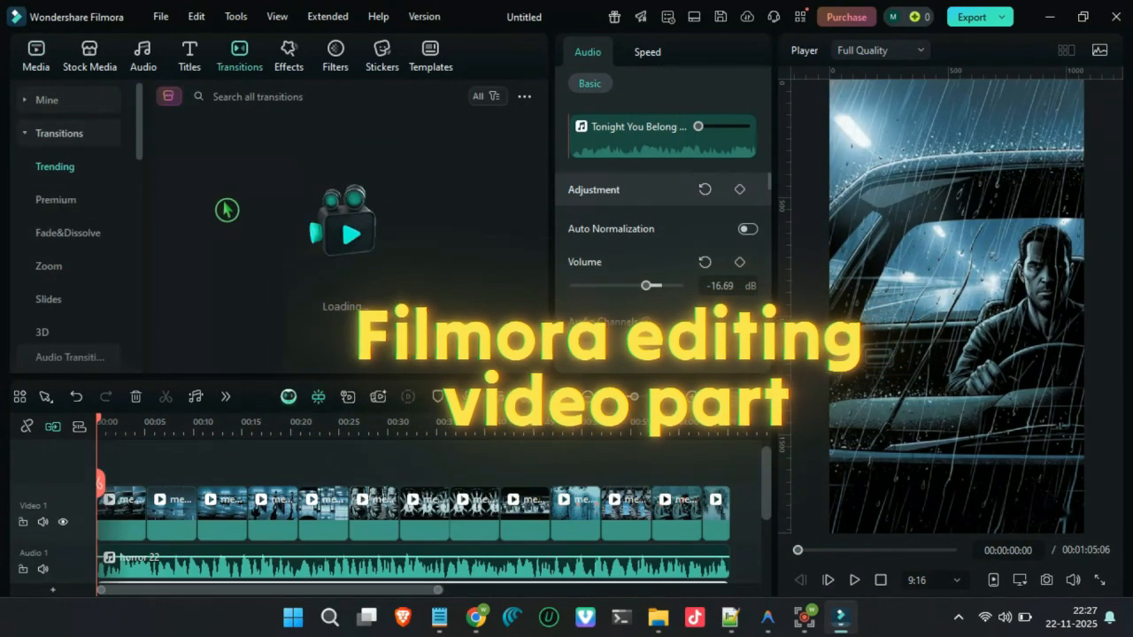
left_click_drag(208, 178, 146, 515)
left_click_drag(200, 177, 193, 515)
left_click_drag(198, 175, 246, 515)
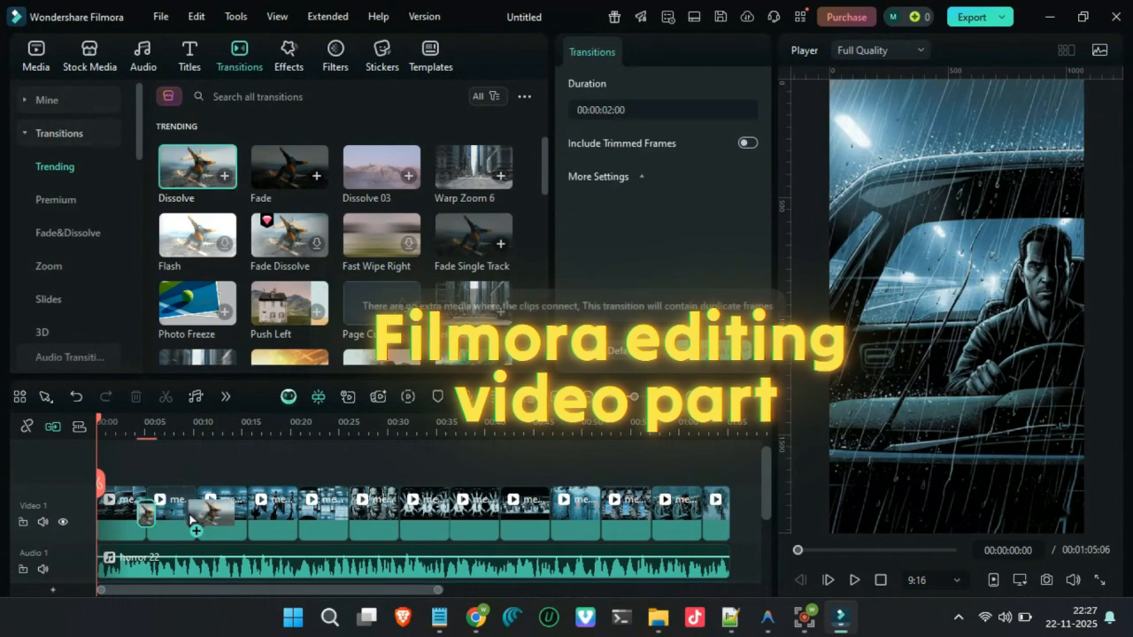
left_click_drag(198, 176, 297, 515)
- Select the video clips from the sixth onward and search the favourite transitions for "dissolve" to find Ripple Dissolve 02
left_click_drag(737, 508, 377, 528)
left_click(55, 101)
left_click(71, 169)
scroll(299, 298, "down", 2)
left_click(67, 132)
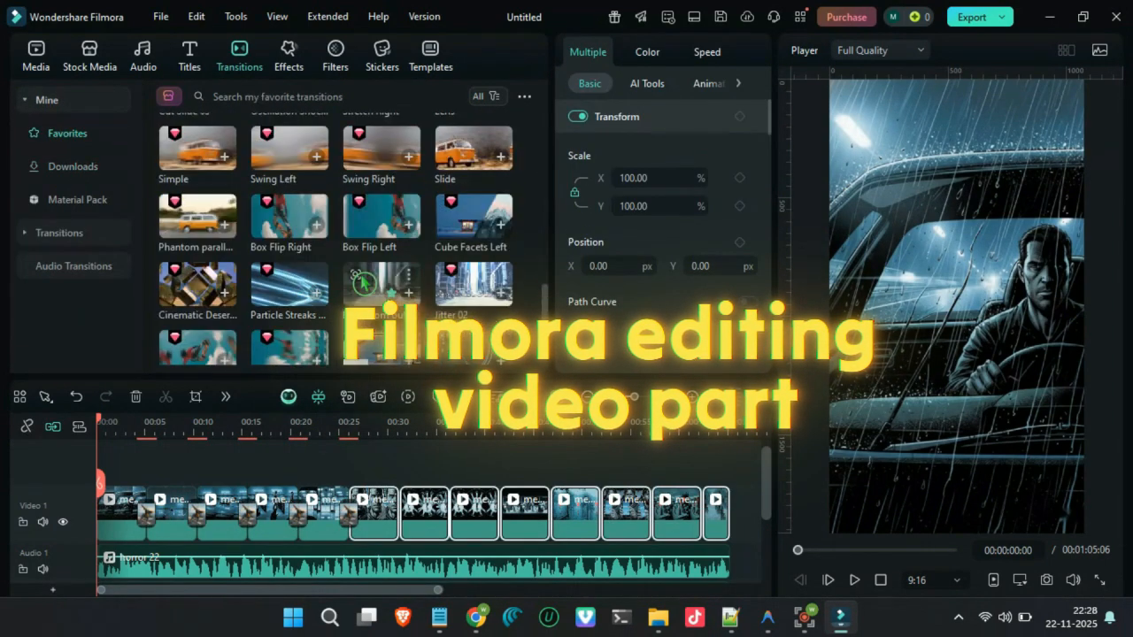
scroll(345, 239, "down", 5)
left_click(317, 96)
type("dissolve")
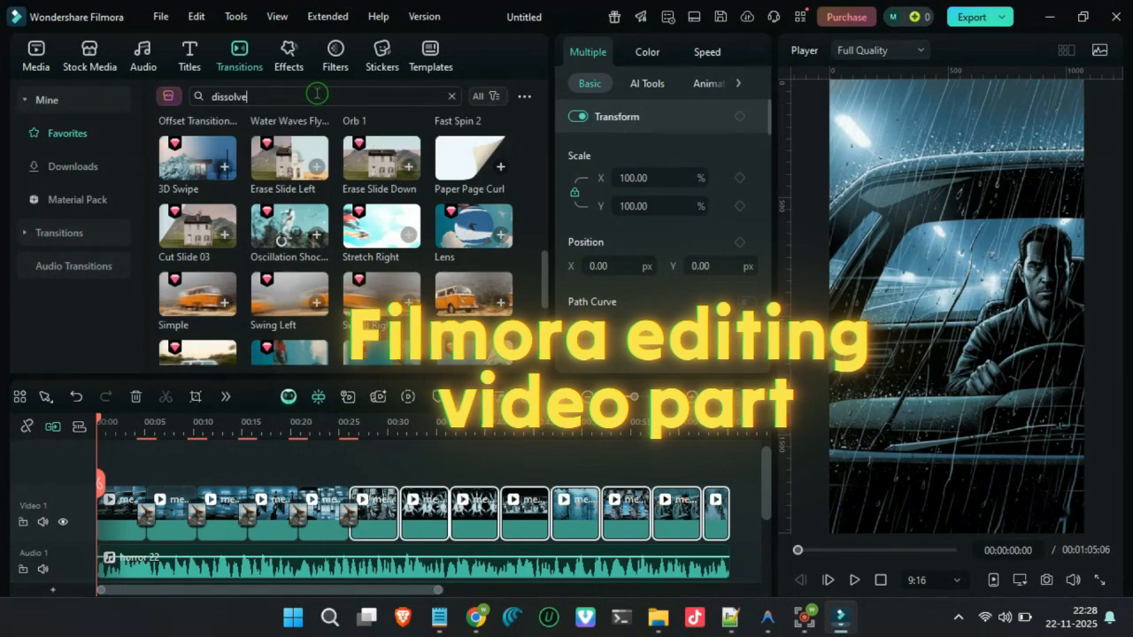
key("Return")
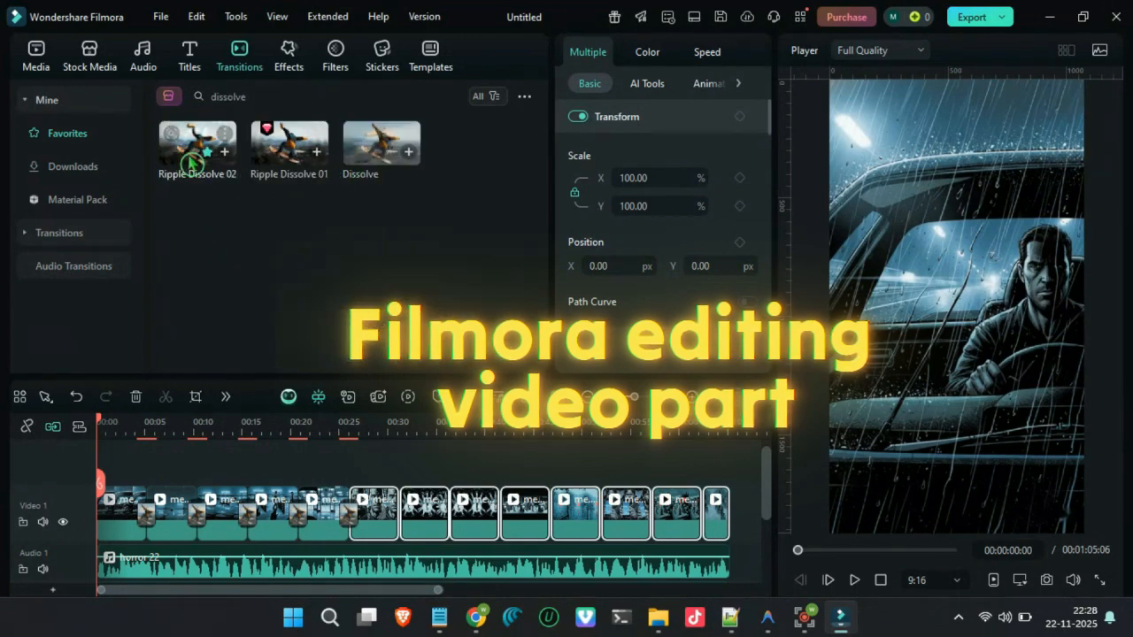
right_click(192, 164)
left_click(216, 298)
- Apply the downloaded Ripple Dissolve 02 transition to the selected clips and preview the video from about 21 seconds
left_click(73, 167)
scroll(379, 257, "down", 2)
left_click(324, 96)
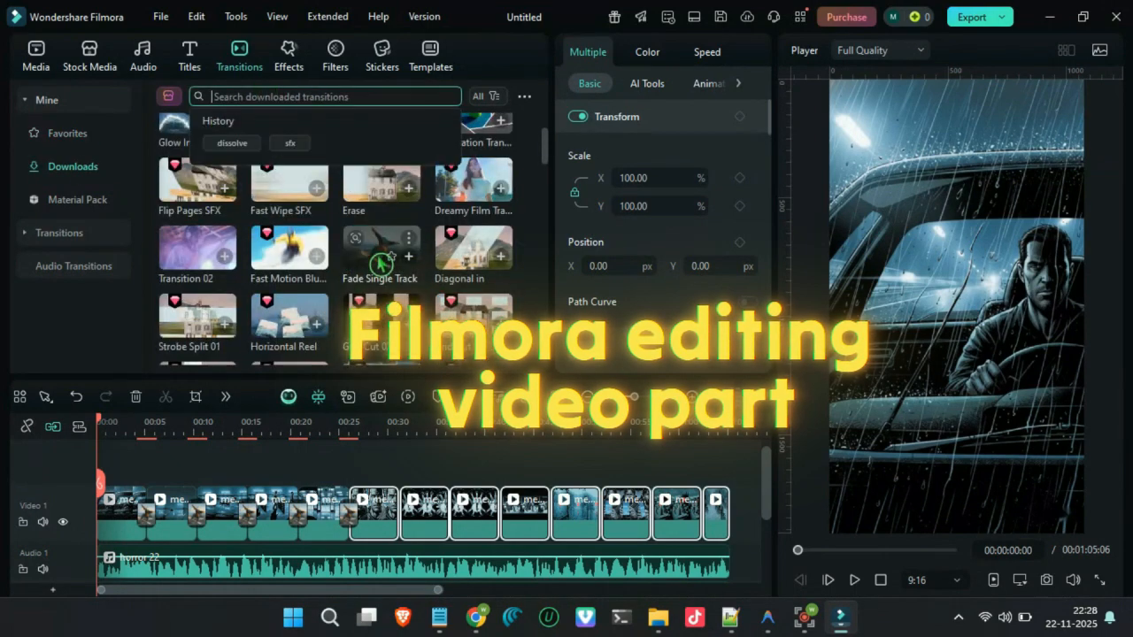
scroll(376, 263, "down", 5)
scroll(375, 263, "down", 15)
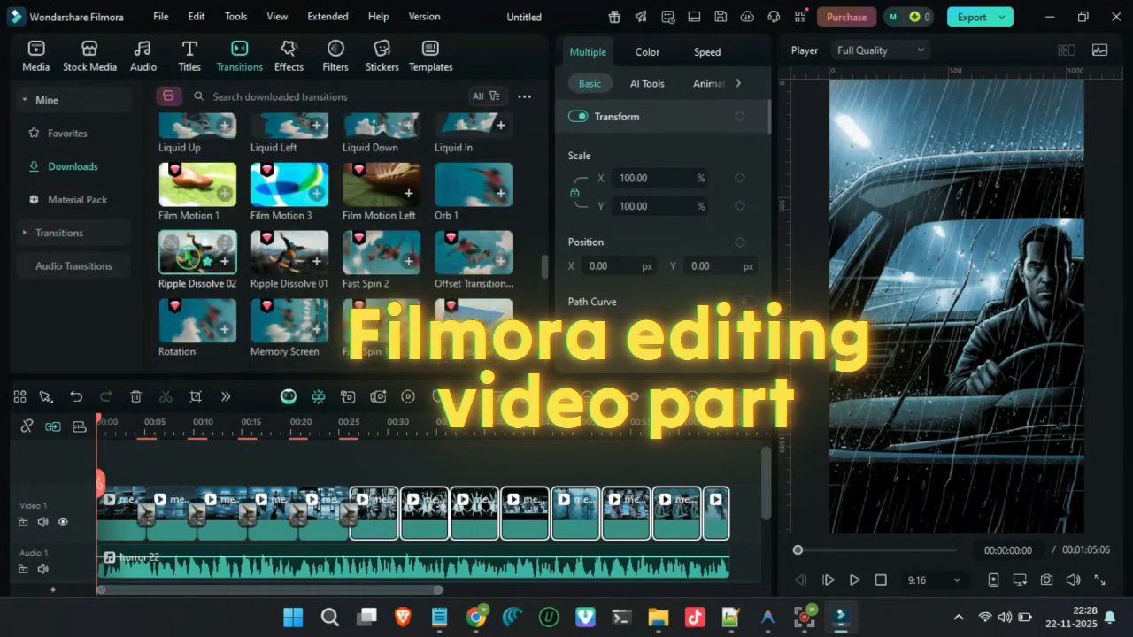
right_click(187, 258)
left_click(237, 296)
left_click(271, 427)
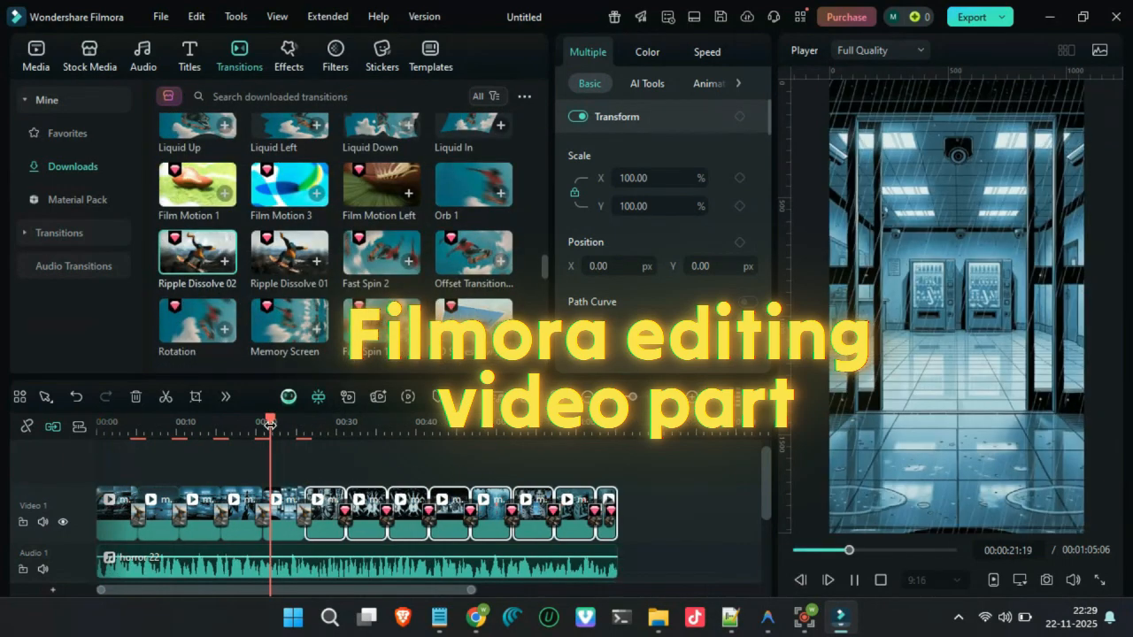
- Place the generated subtitle file above the video clips from the start of the timeline and convert it to titles
scroll(354, 513, "down", 2)
left_click(380, 536)
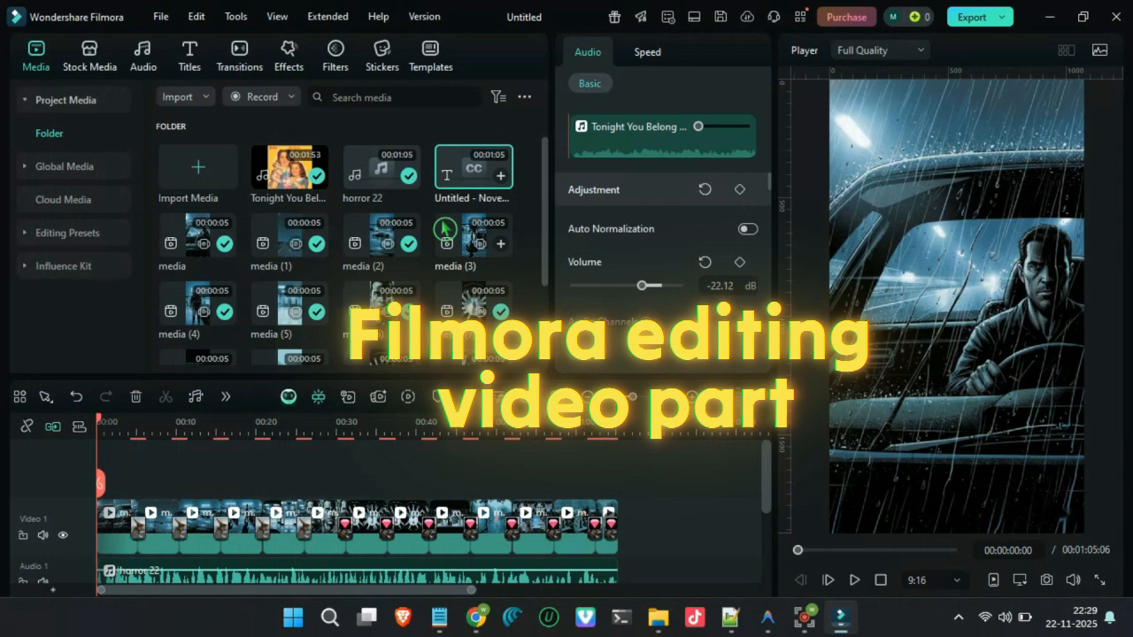
left_click_drag(472, 170, 245, 469)
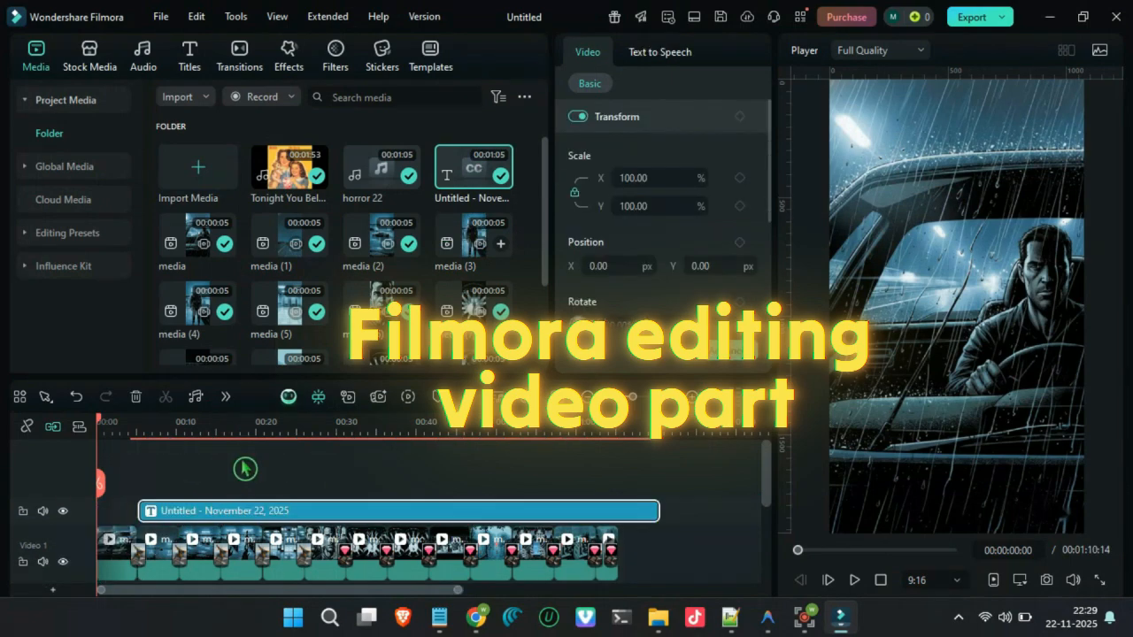
left_click_drag(354, 511, 318, 486)
right_click(306, 478)
left_click(382, 260)
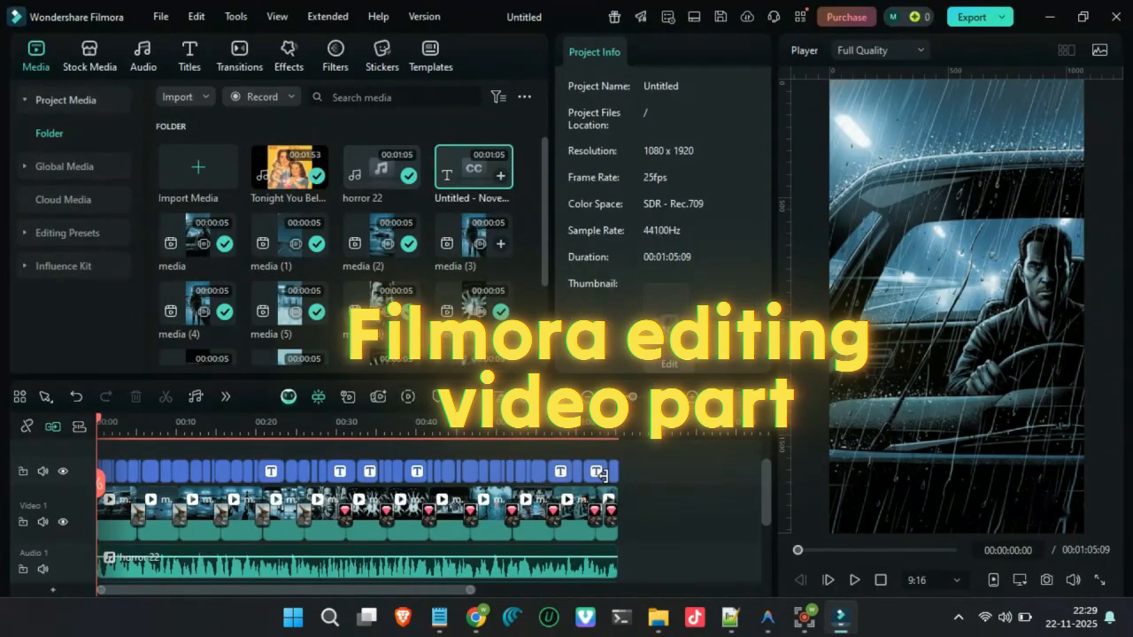
- Select all the converted subtitle titles, preview them from the start of the video, and delete them
left_click_drag(636, 470, 101, 471)
left_click_drag(165, 428, 321, 427)
key("space")
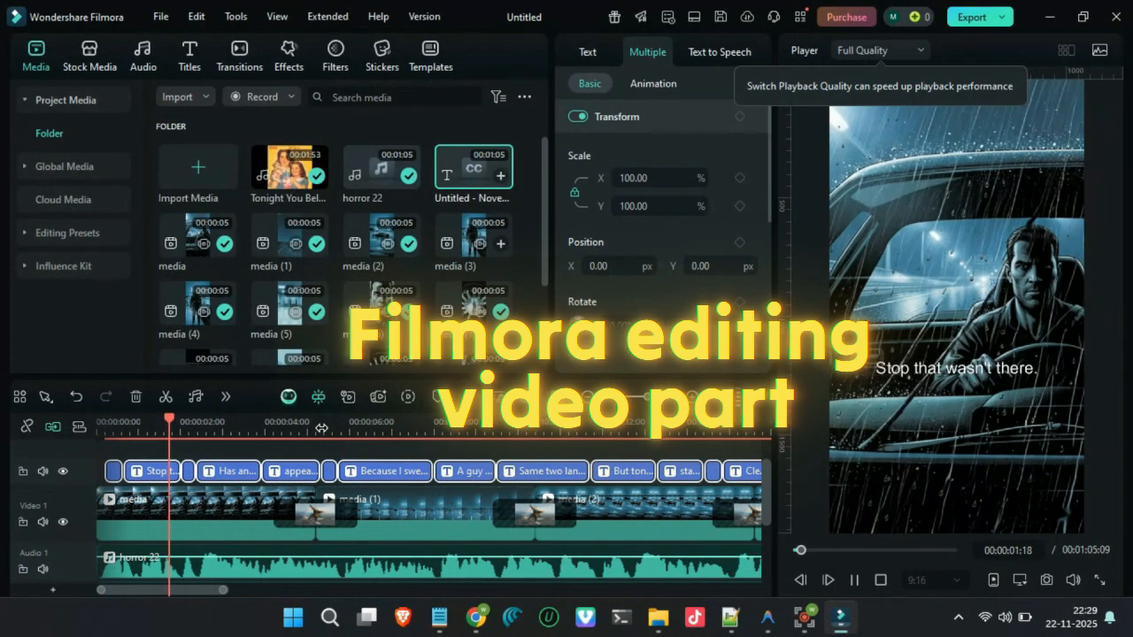
key("space")
key("Delete")
- Transcribe the horror 22 voice-over with AI Text Based Editing and export the transcript to the timeline as subtitles converted to titles
scroll(299, 479, "down", 1)
right_click(305, 494)
mouse_move(537, 483)
left_click(752, 499)
left_click(748, 336)
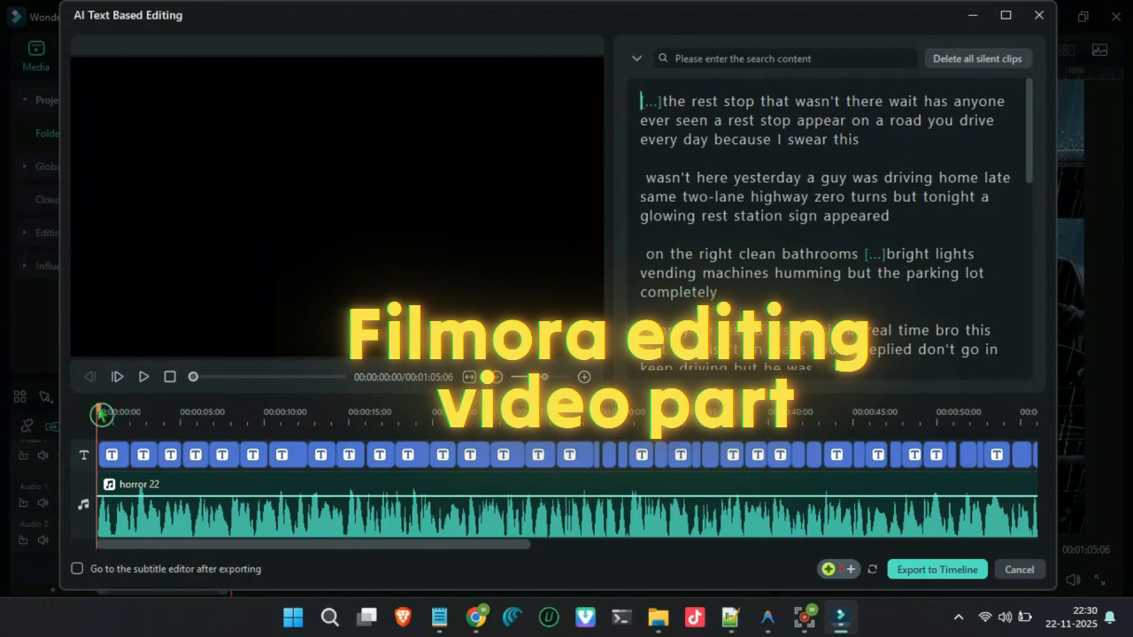
left_click(937, 569)
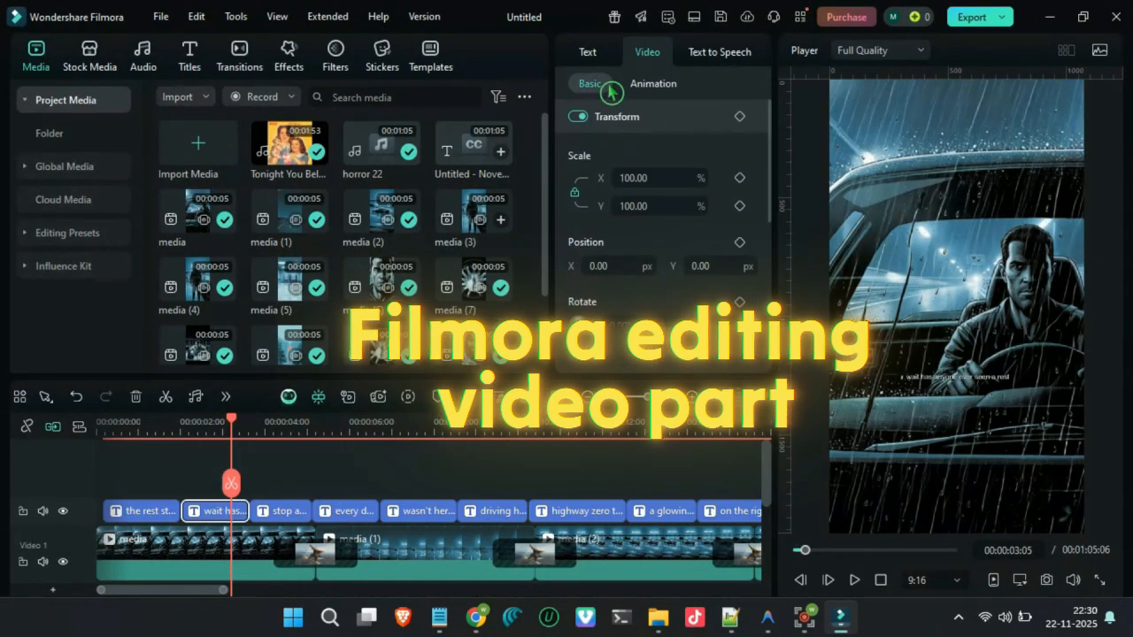
- Change the font of the "wait has anyone ever seen a rest" title to one of the favourite local fonts
left_click(587, 53)
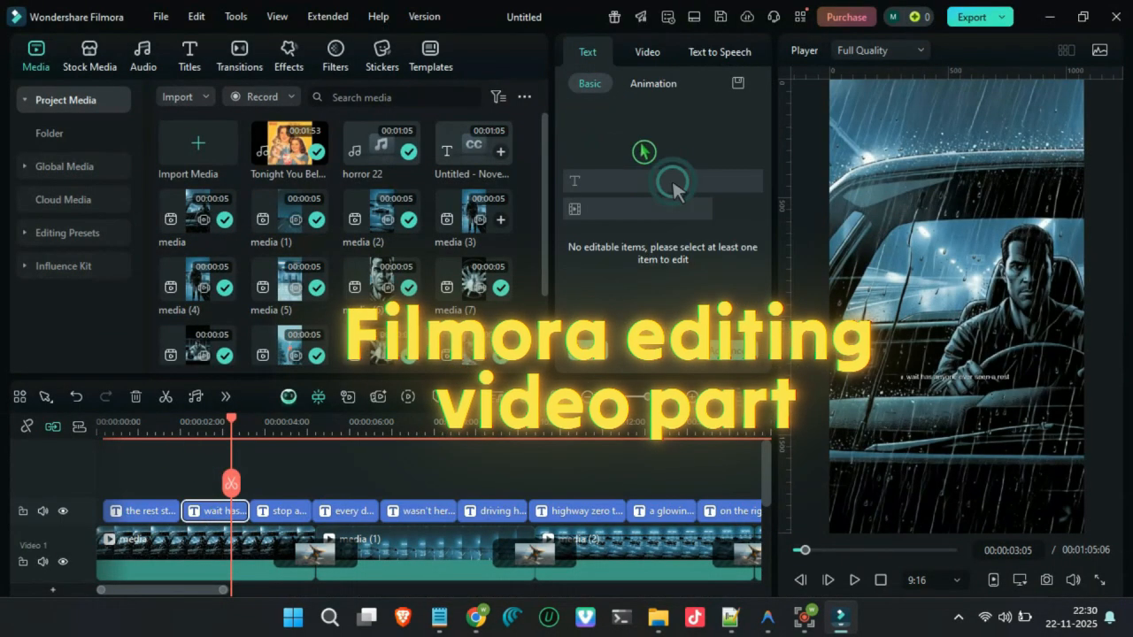
left_click(650, 85)
left_click(590, 84)
left_click(619, 215)
left_click(708, 246)
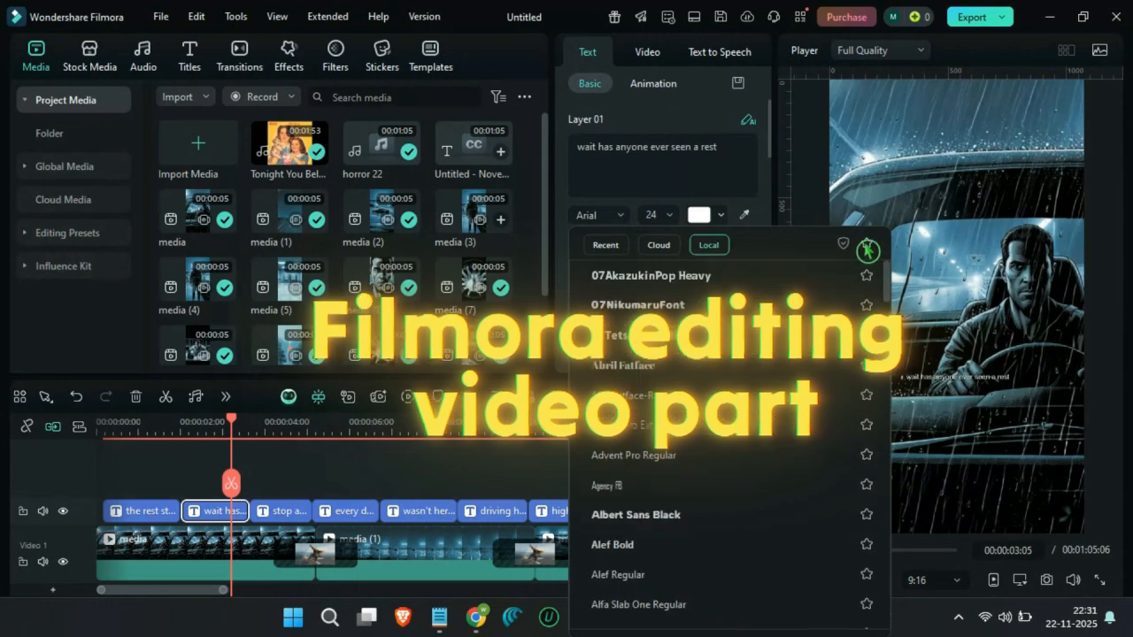
left_click(866, 244)
left_click(633, 293)
- Apply the yellow preset text style to the "wait has anyone ever seen a rest" title and check it at about 2 seconds
left_click_drag(770, 156, 769, 212)
scroll(732, 167, "down", 3)
scroll(732, 166, "down", 2)
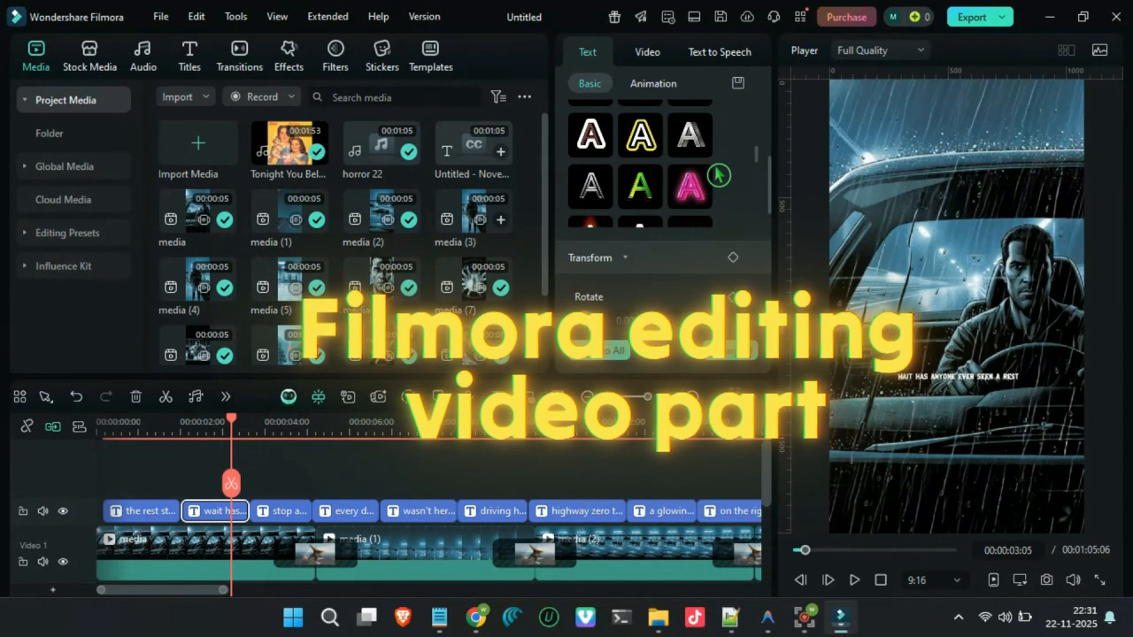
scroll(689, 204, "down", 2)
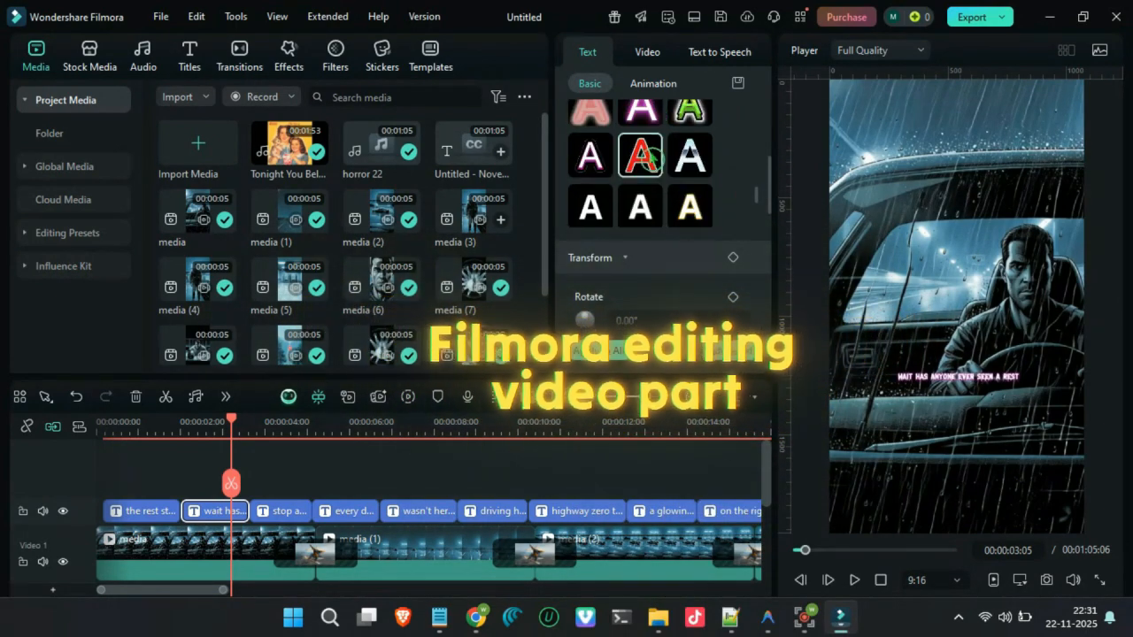
scroll(642, 157, "down", 2)
left_click(640, 208)
left_click_drag(181, 428, 202, 429)
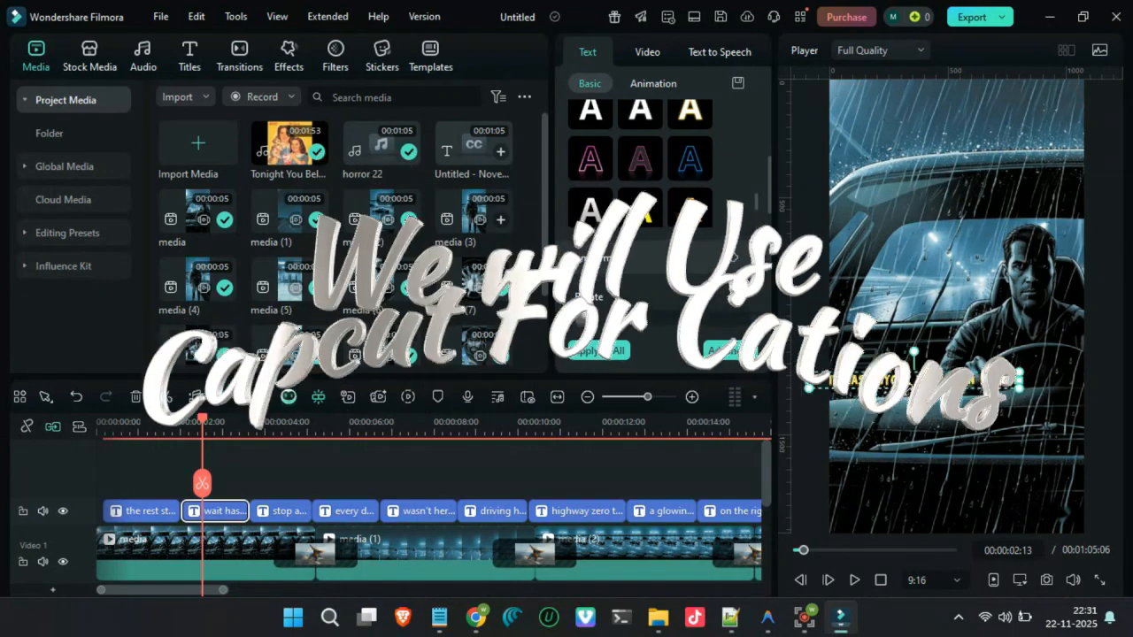
scroll(574, 485, "down", 5)
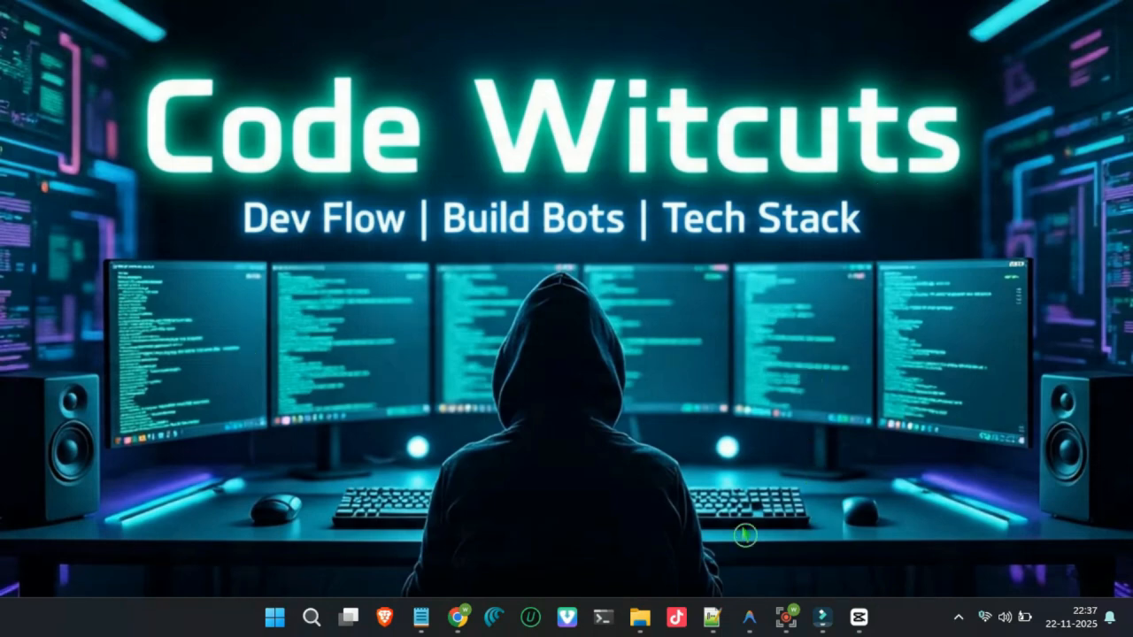
- Switch to CapCut and generate captions for the video with the yellow-and-white "the quick" caption template
mouse_move(464, 627)
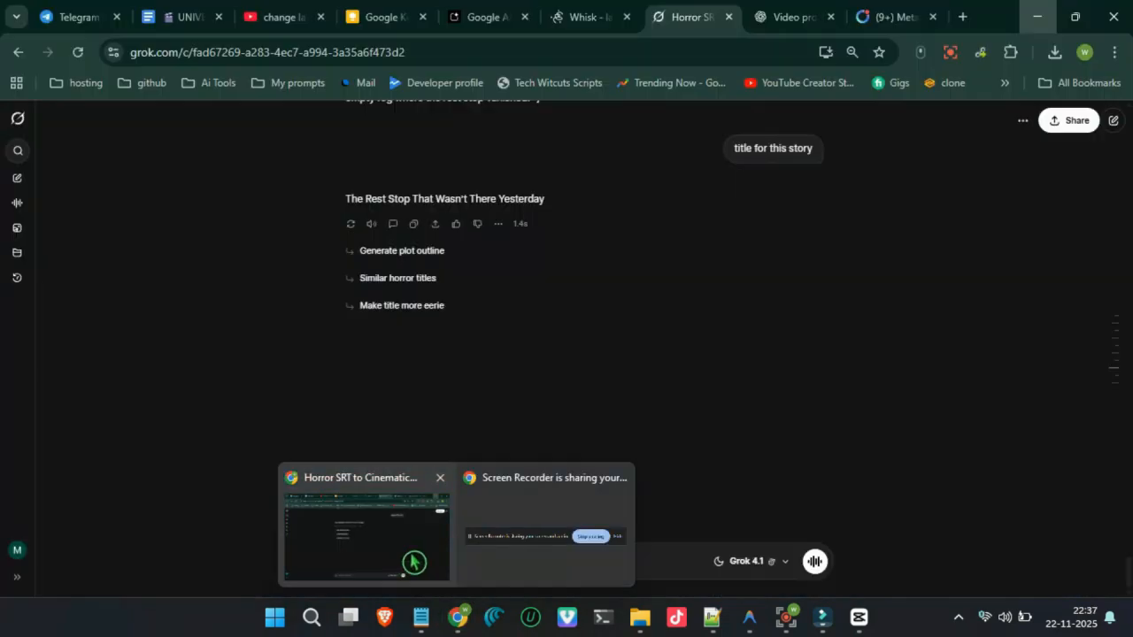
left_click(858, 617)
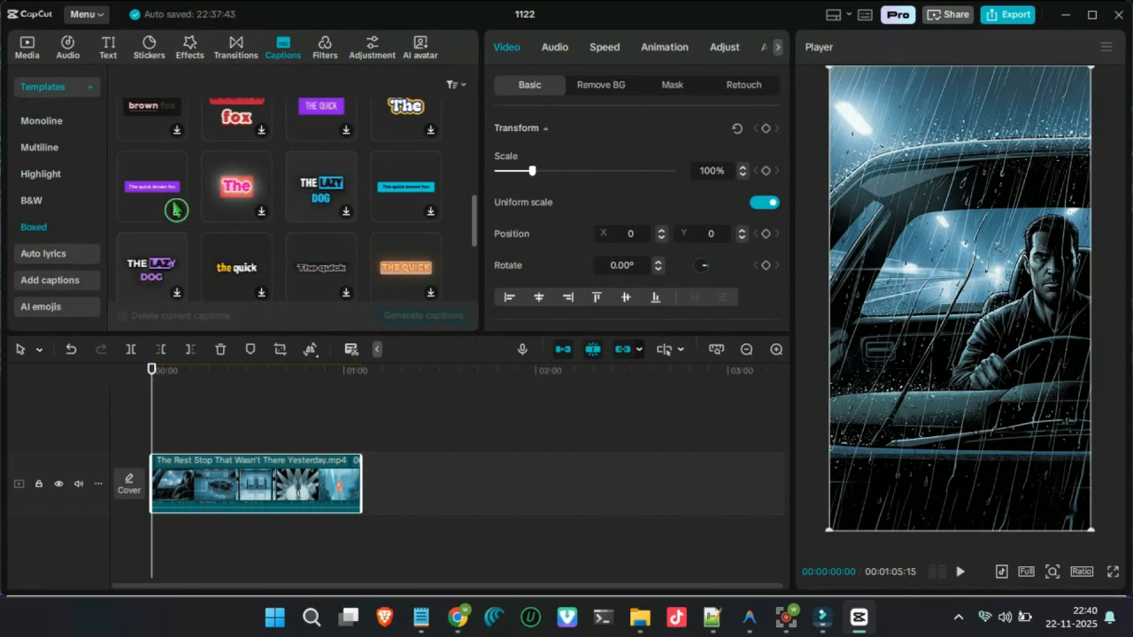
scroll(233, 247, "down", 1)
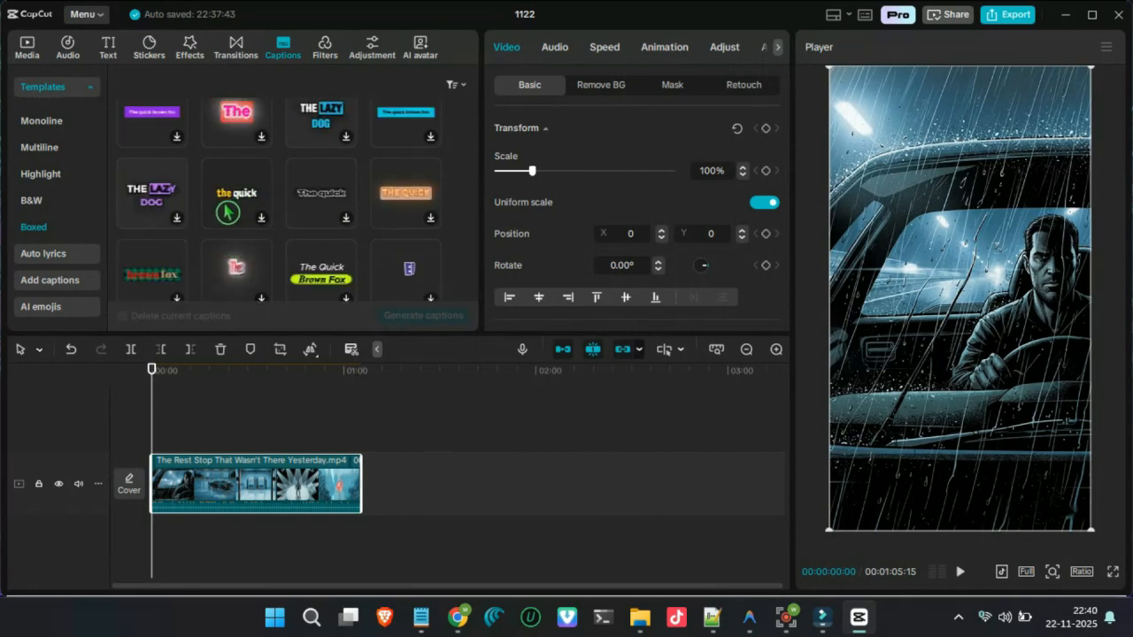
left_click(227, 213)
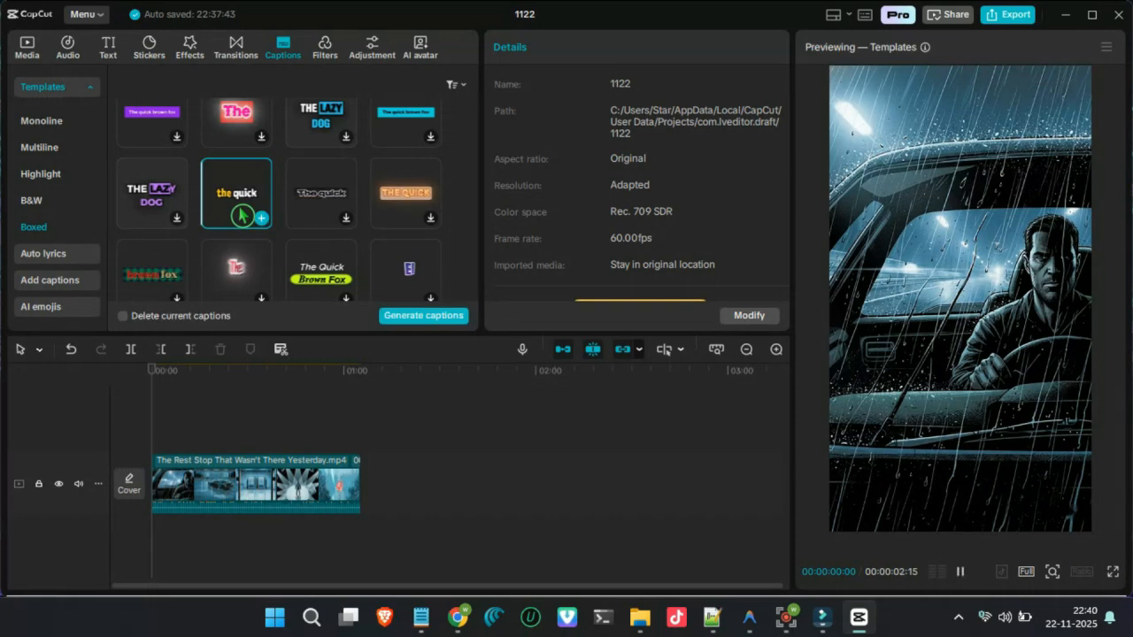
left_click(434, 321)
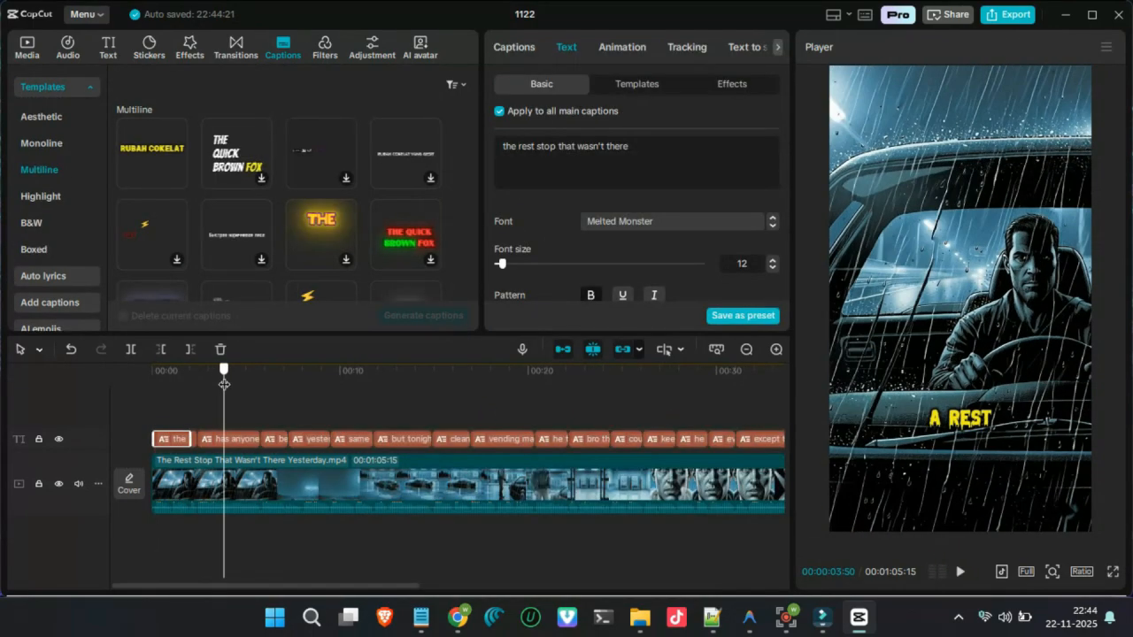
- Move the captions up to just below the middle of the frame, checking them against the TikTok interface overlay
left_click_drag(223, 386, 271, 386)
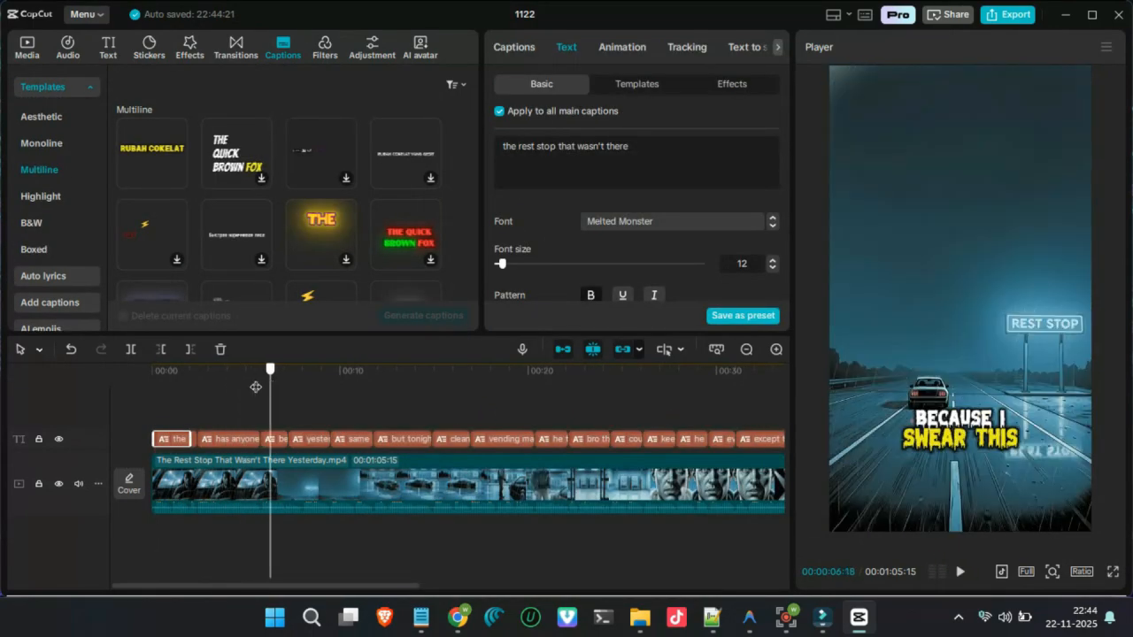
left_click(168, 441)
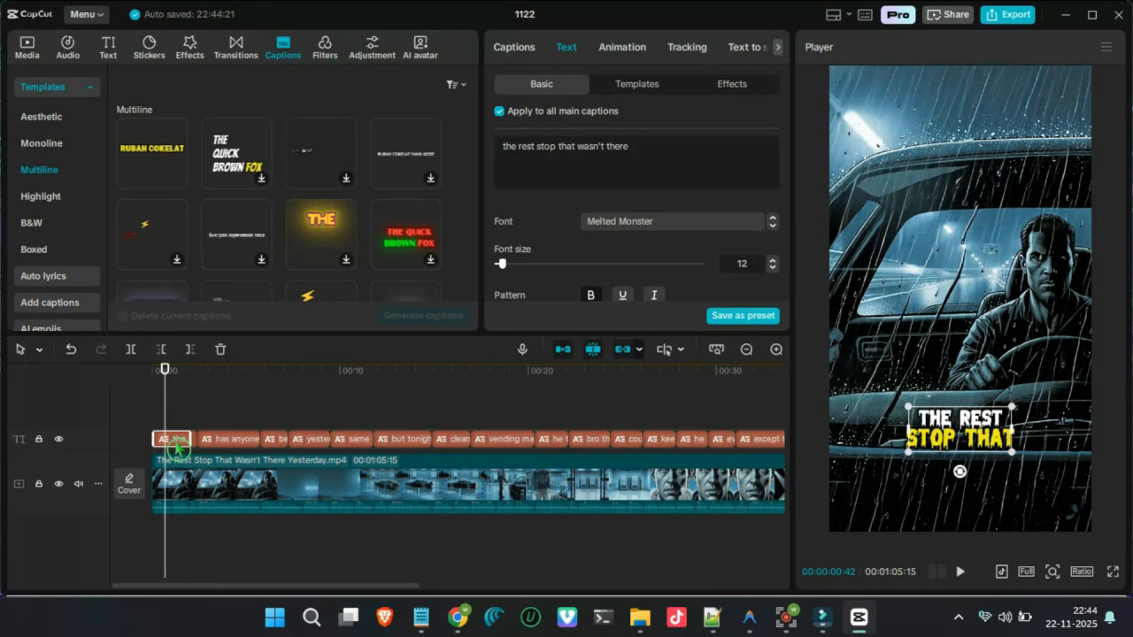
left_click_drag(944, 450, 946, 405)
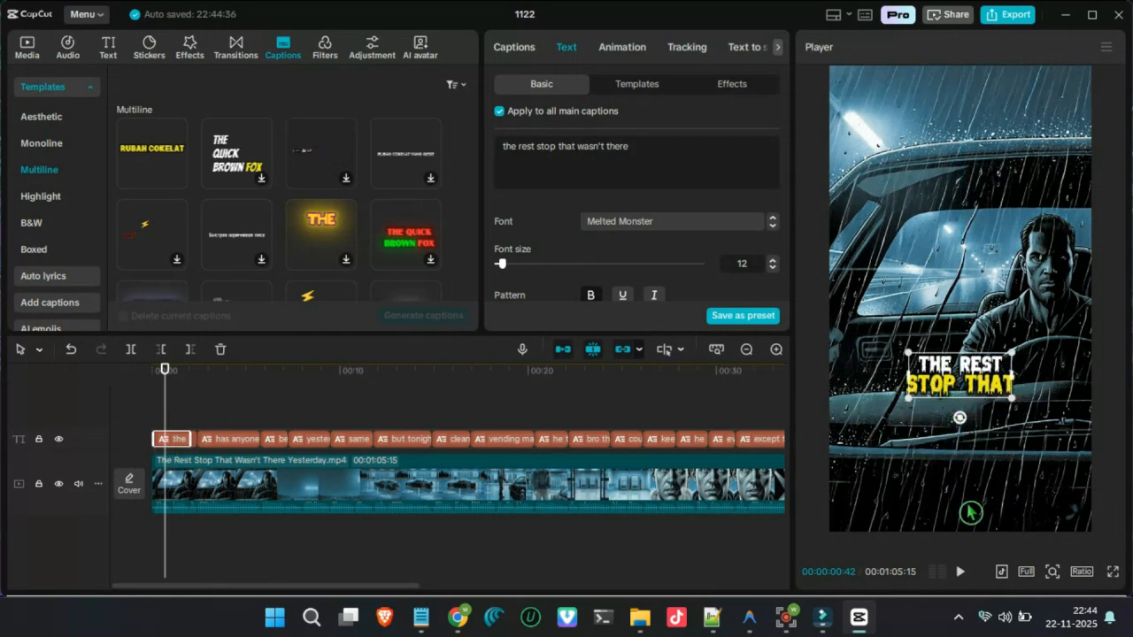
left_click(1001, 571)
left_click(971, 496)
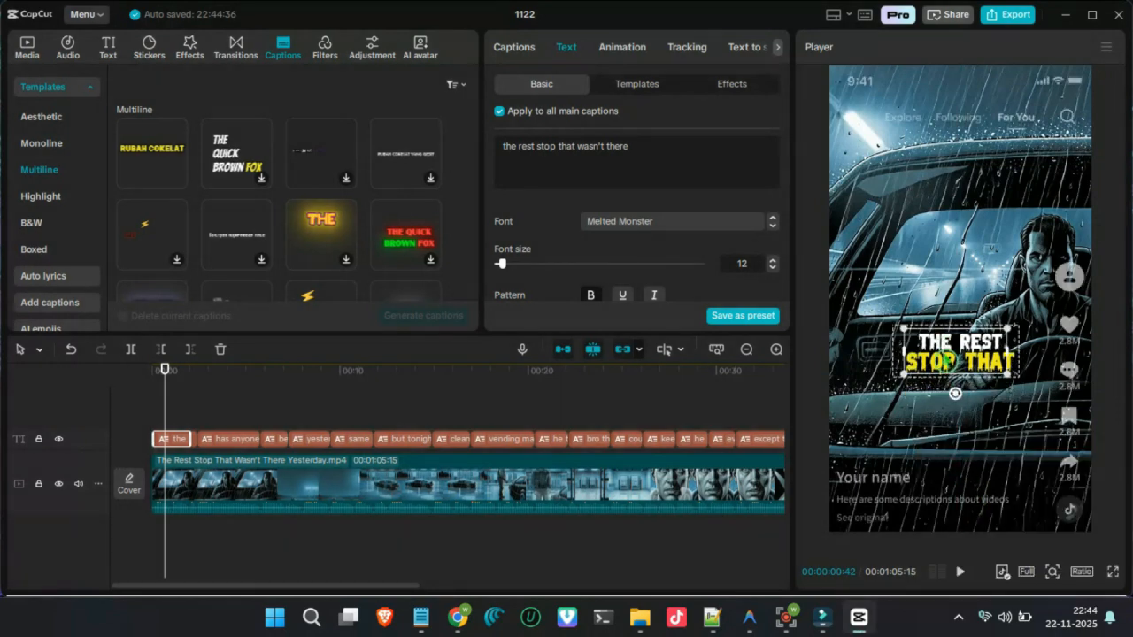
left_click_drag(221, 370, 138, 375)
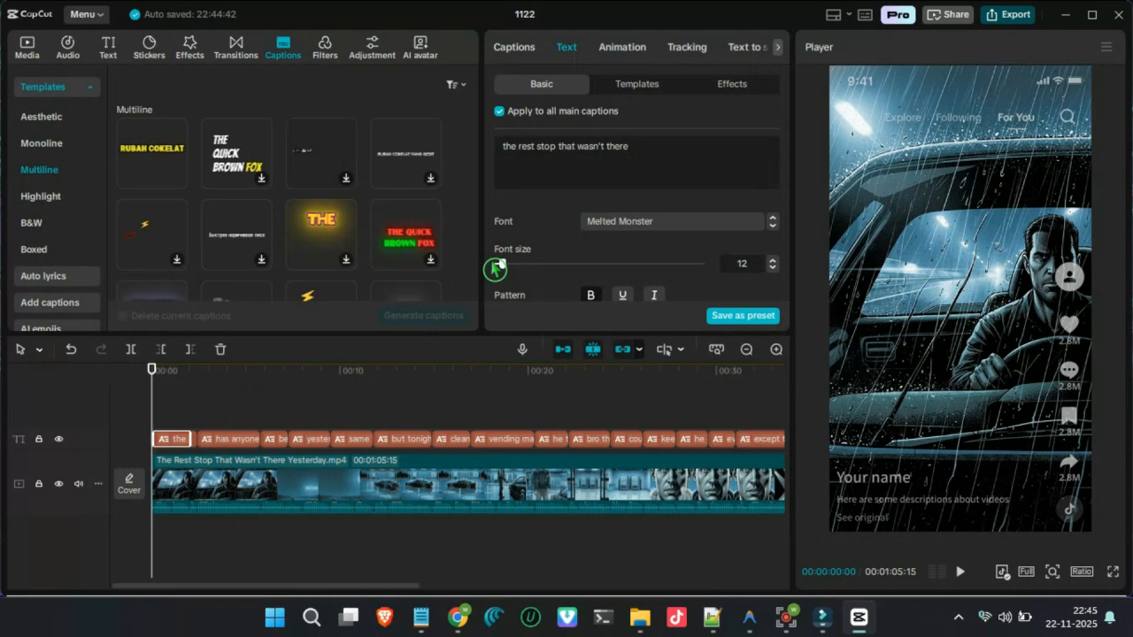
- Export the video as "The Rest Stop That Wasn't There Yesterdayyy" at a frame rate of 30fps
key("ctrl+e")
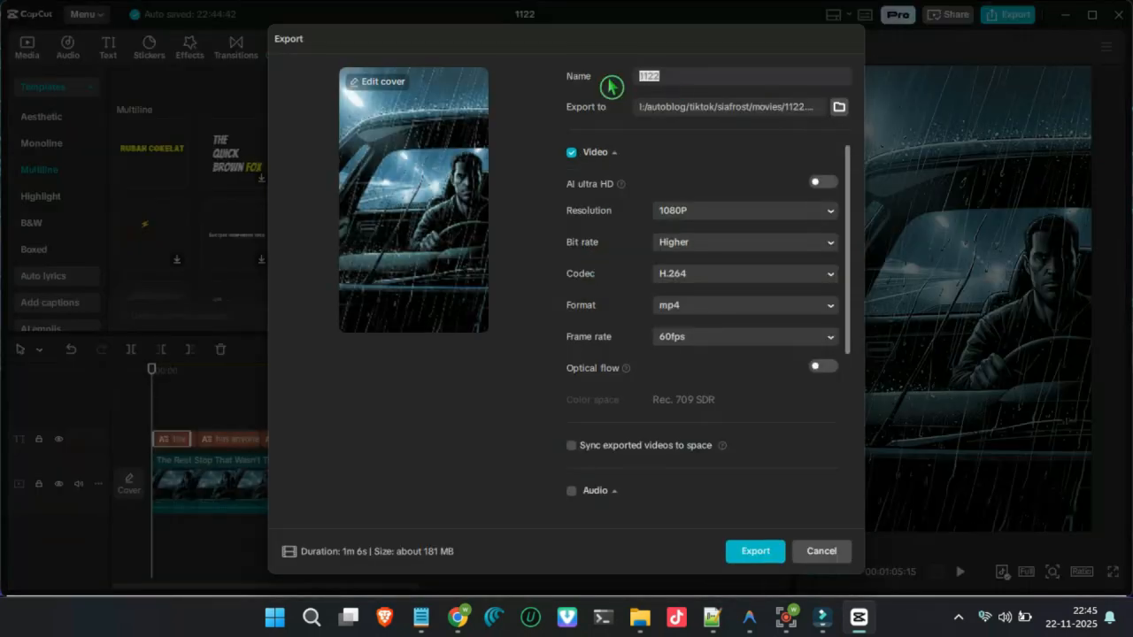
type("The Rest Stop That Wasn't There Yesterday")
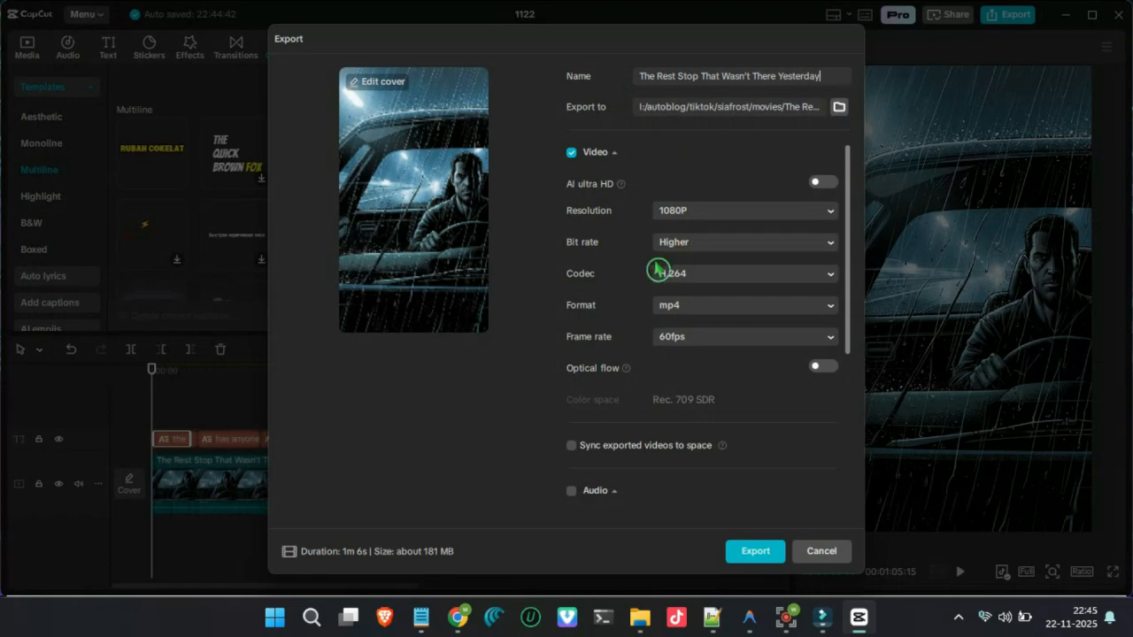
type("yy")
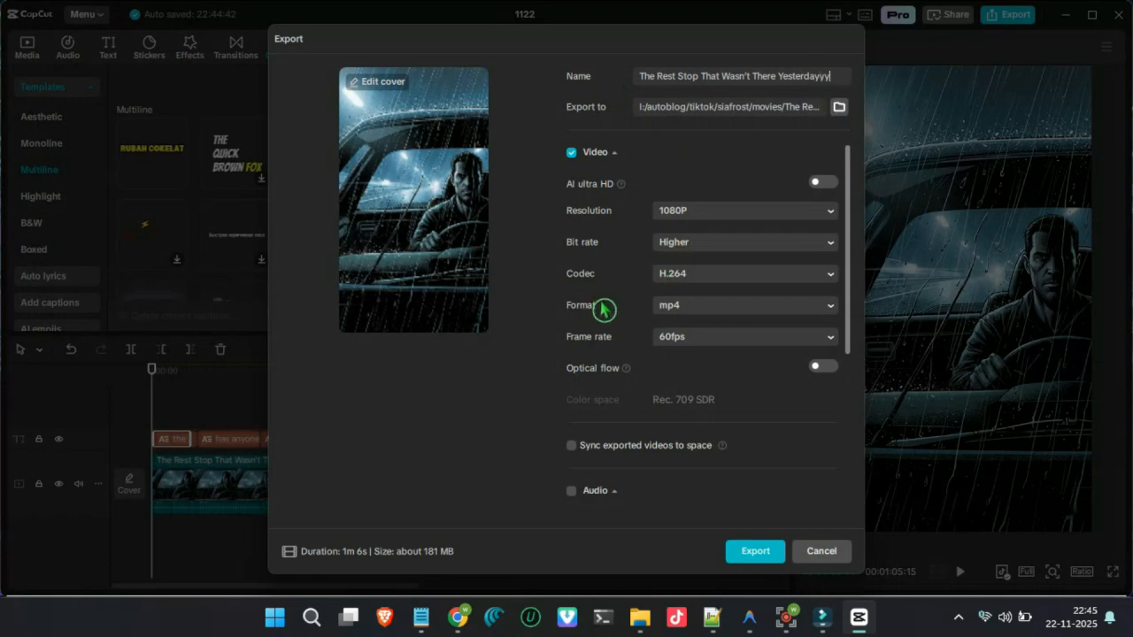
left_click(704, 345)
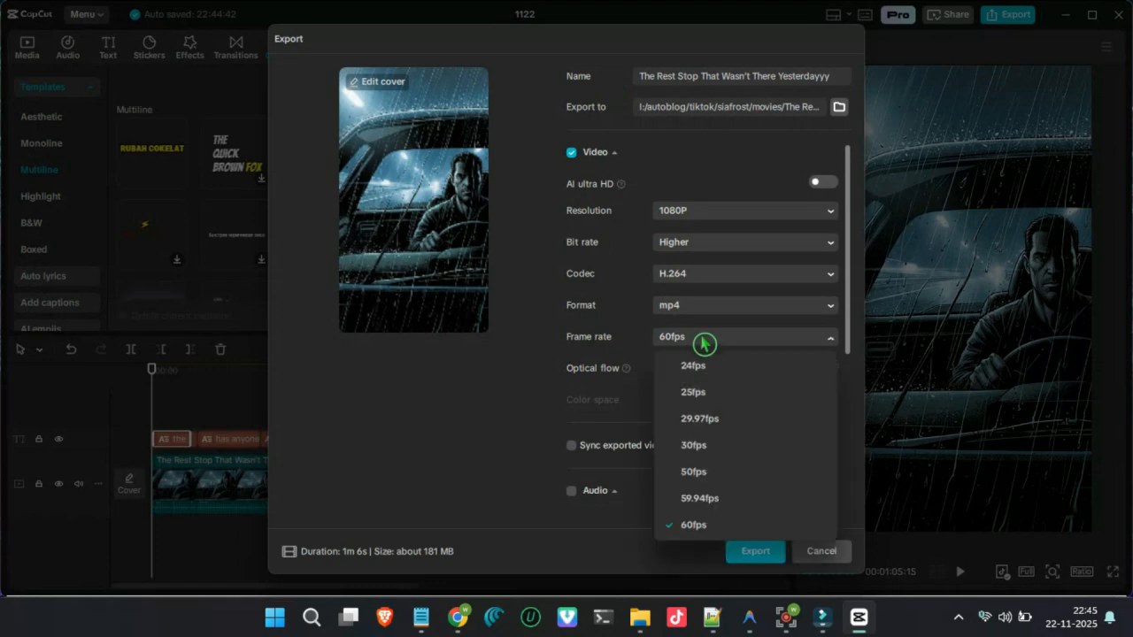
left_click(691, 445)
scroll(682, 458, "down", 3)
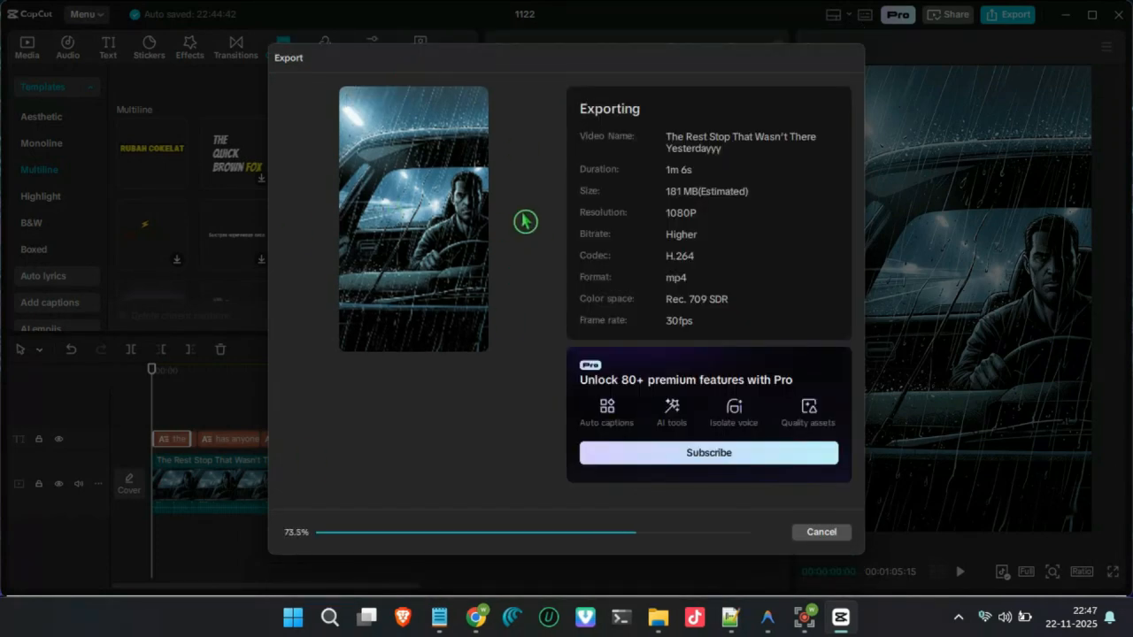